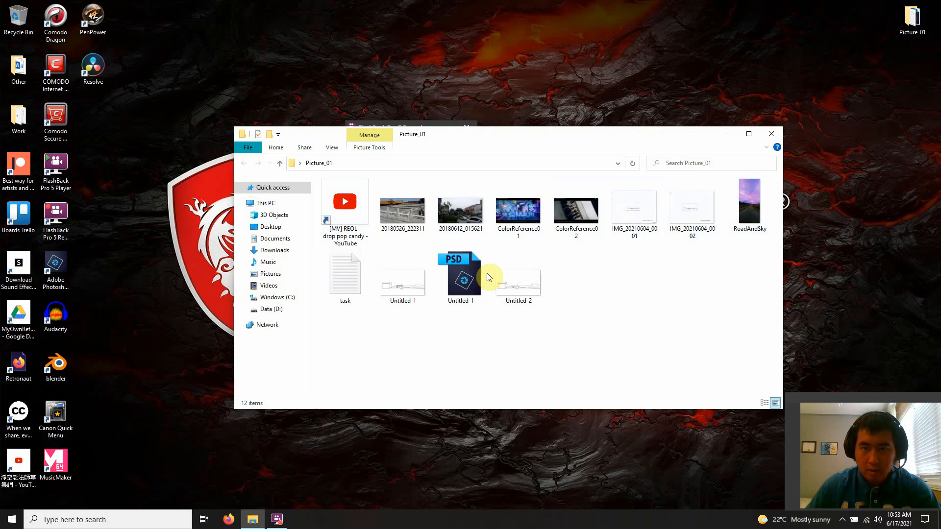
# Open Untitled-1.psd from the Picture_01 folder in Photoshop Elements and resize its window to leave a strip of desktop free
pyautogui.click(465, 284)
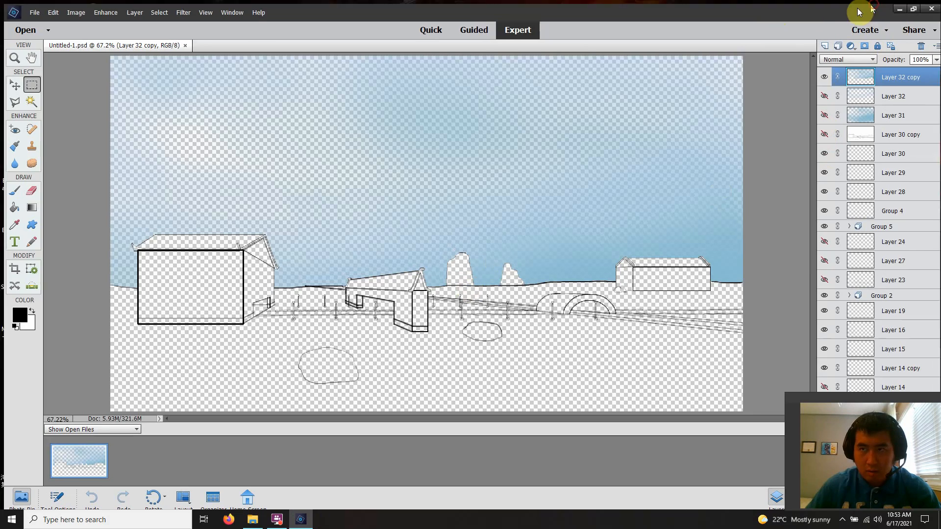
pyautogui.moveTo(856, 10); pyautogui.dragTo(2, 196)
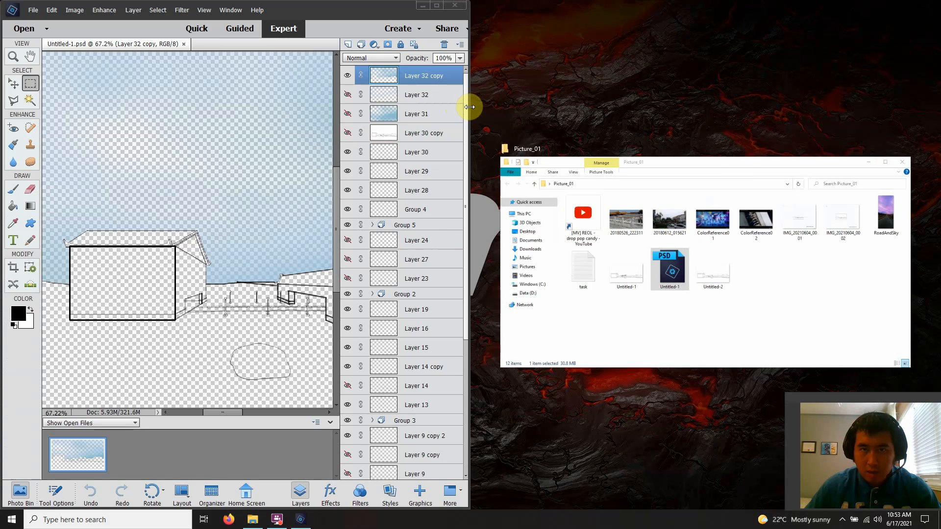
pyautogui.moveTo(470, 107); pyautogui.dragTo(806, 83)
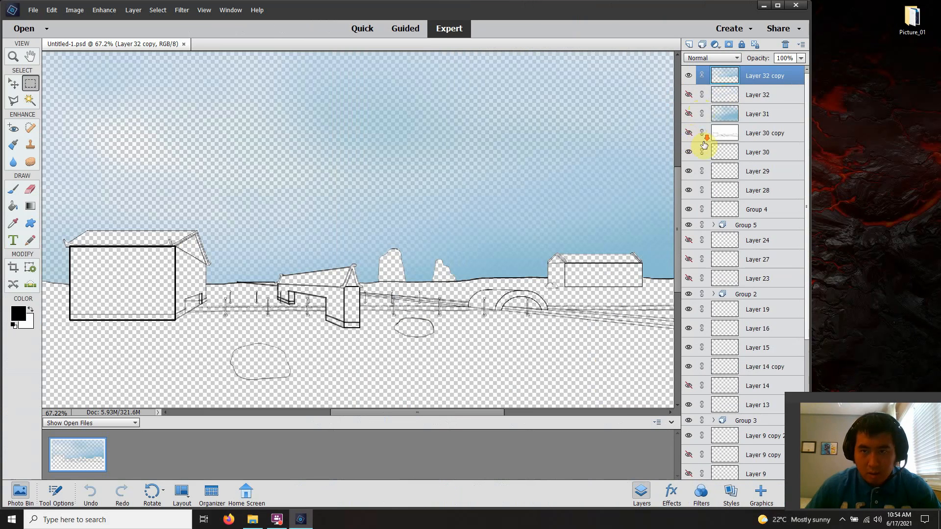
pyautogui.scroll(-5, 704, 144)
pyautogui.scroll(5, 718, 143)
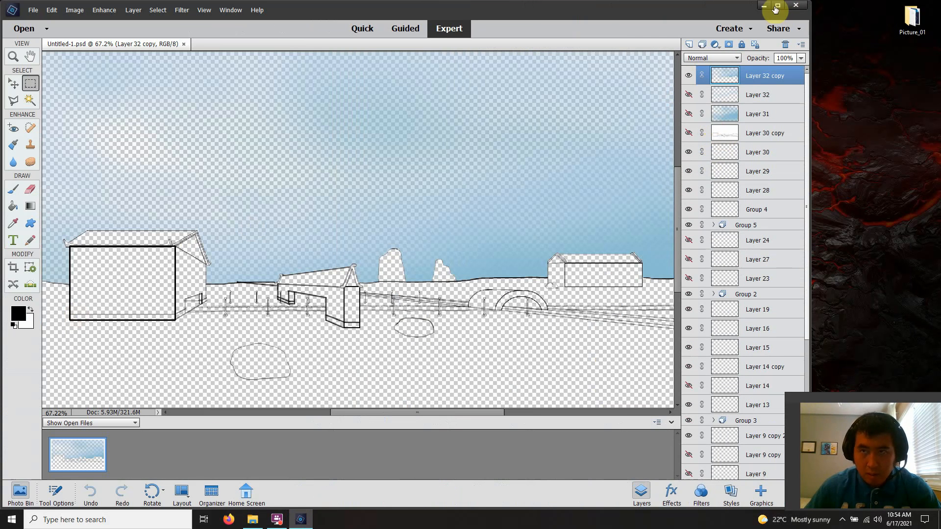
# Open the task text file from the Picture_01 folder and minimize the folder window
pyautogui.click(248, 521)
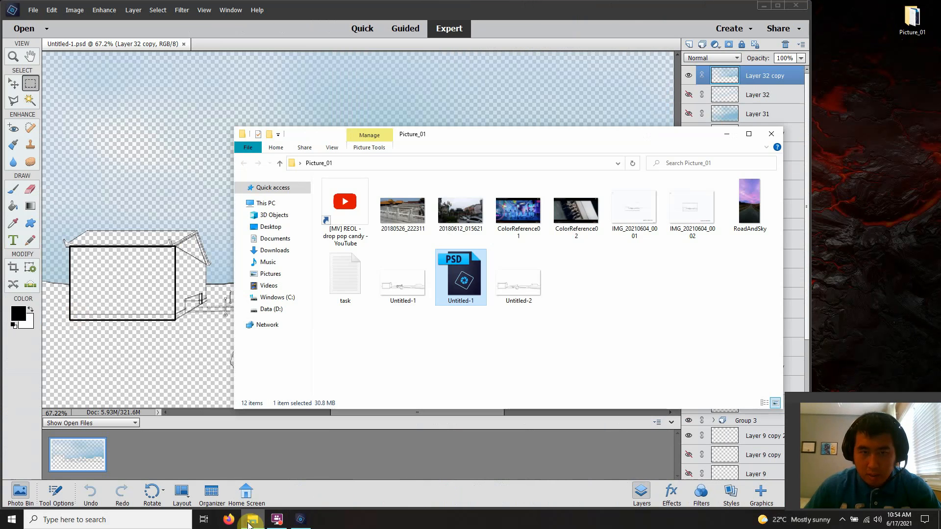
pyautogui.click(508, 277)
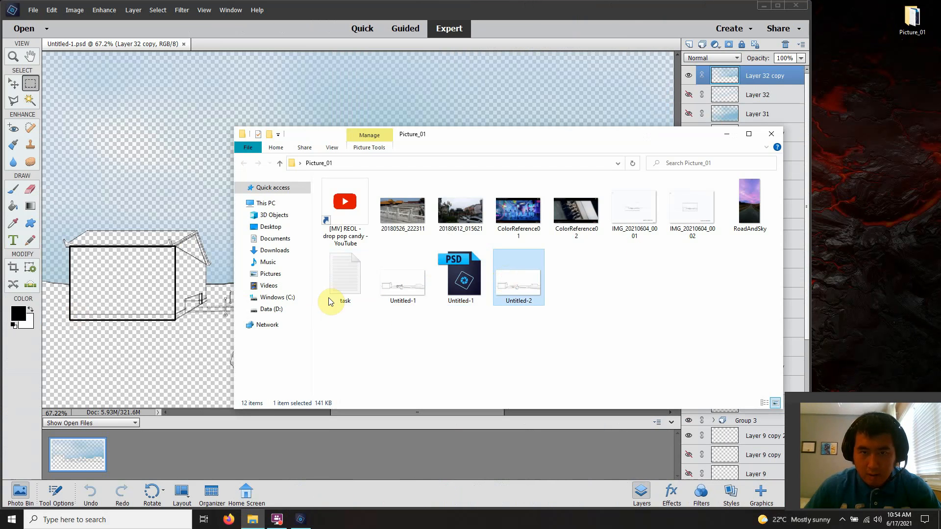
pyautogui.doubleClick(352, 279)
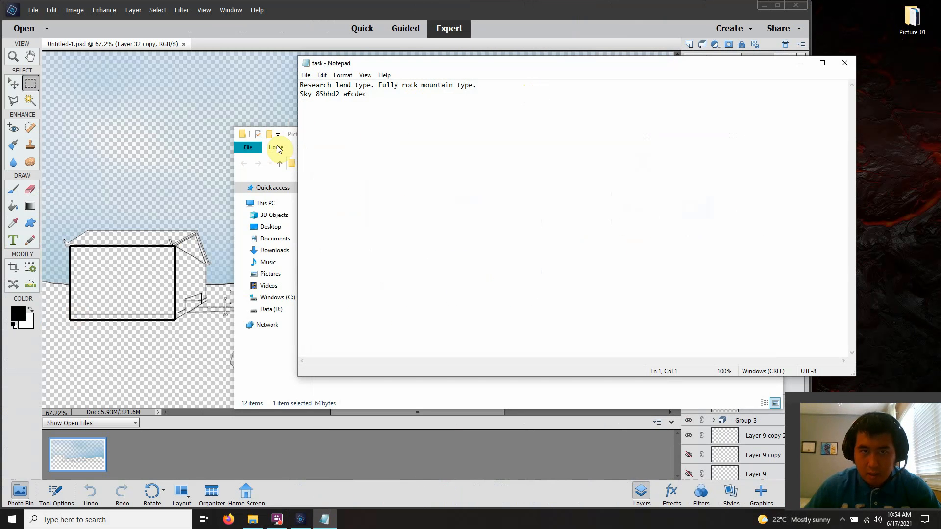
pyautogui.click(266, 174)
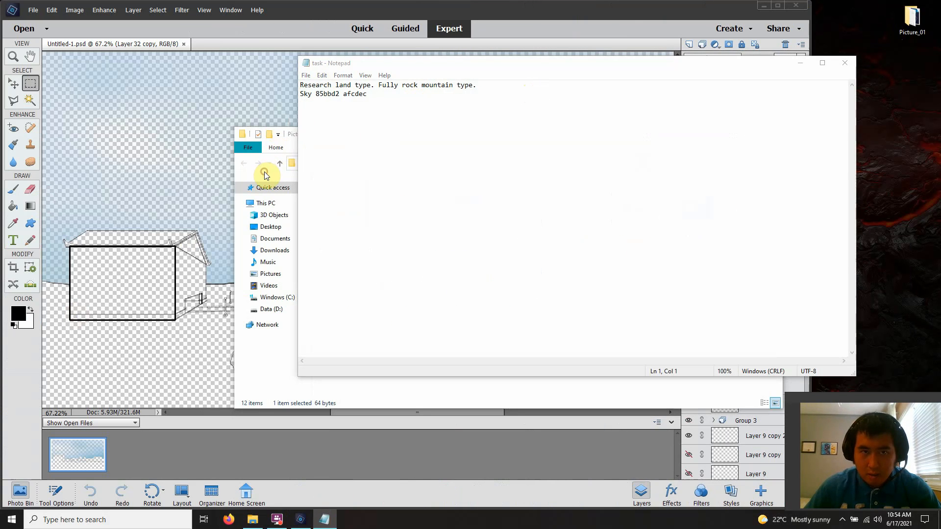
pyautogui.click(290, 149)
pyautogui.click(722, 133)
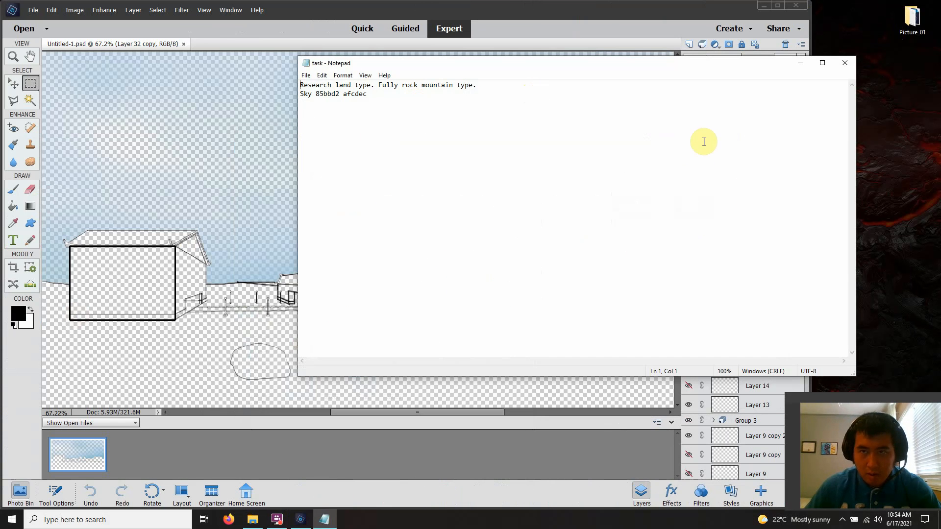
# Copy the sky colour 85bbd2 from the task note, set it as the foreground colour and swap it to the background
pyautogui.moveTo(369, 94); pyautogui.dragTo(323, 90)
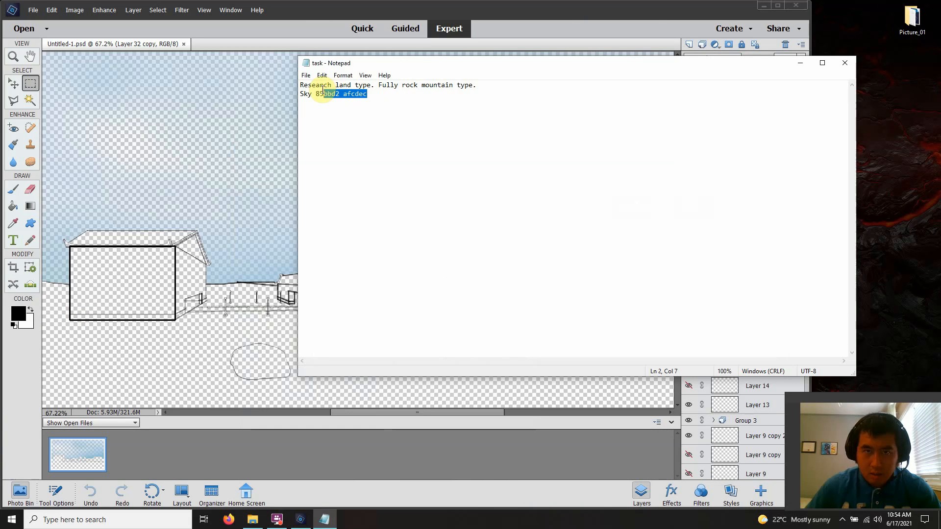
pyautogui.click(327, 94)
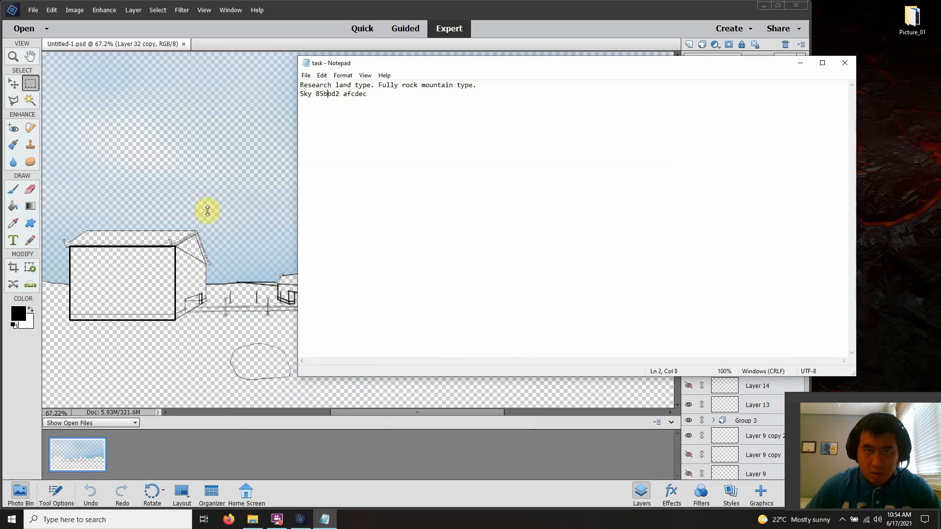
pyautogui.click(14, 317)
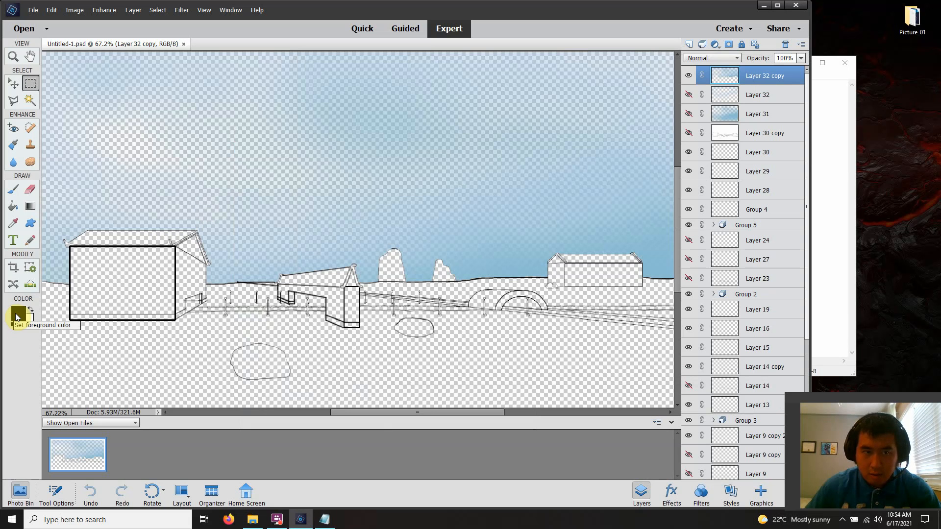
pyautogui.click(825, 154)
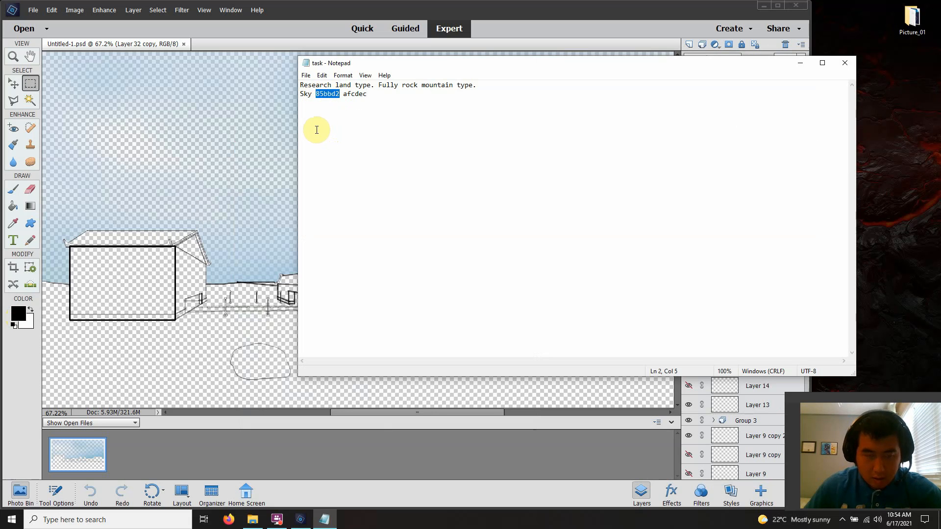
pyautogui.click(19, 318)
pyautogui.click(20, 318)
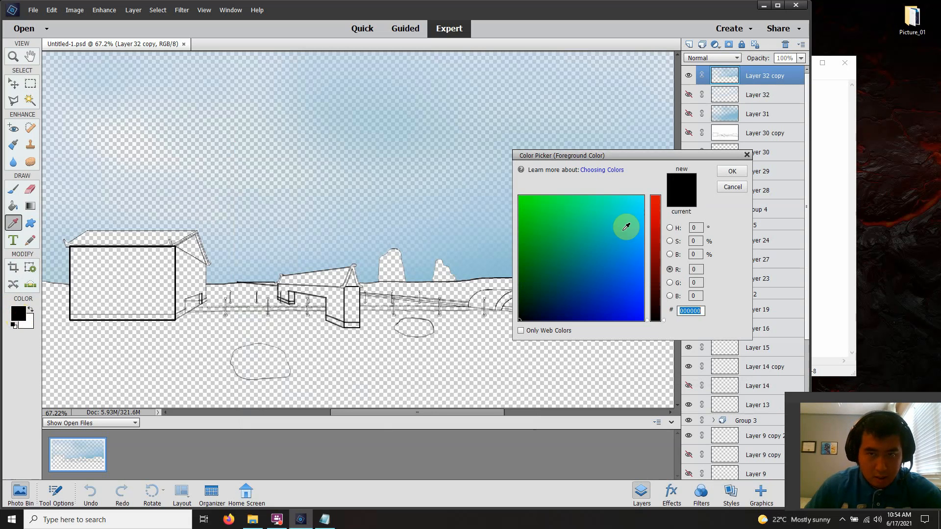
pyautogui.write('85bbd2')
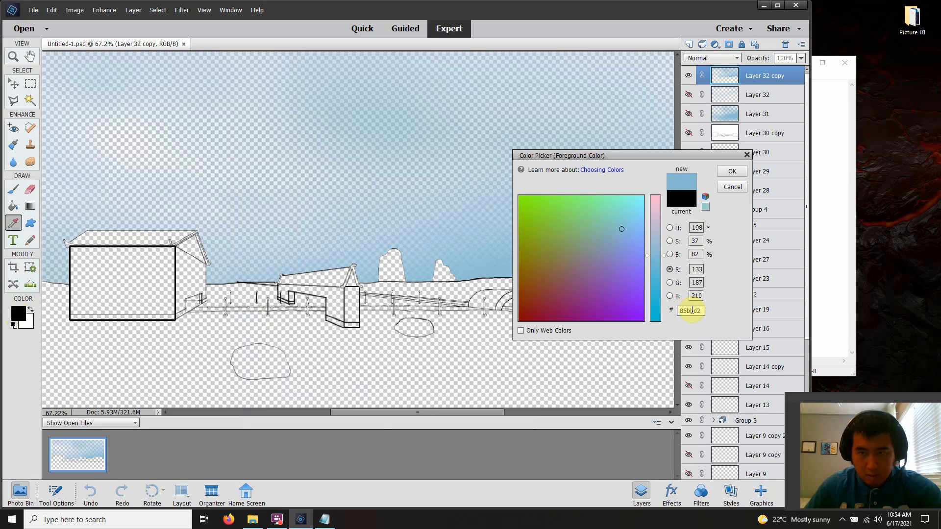
pyautogui.click(732, 173)
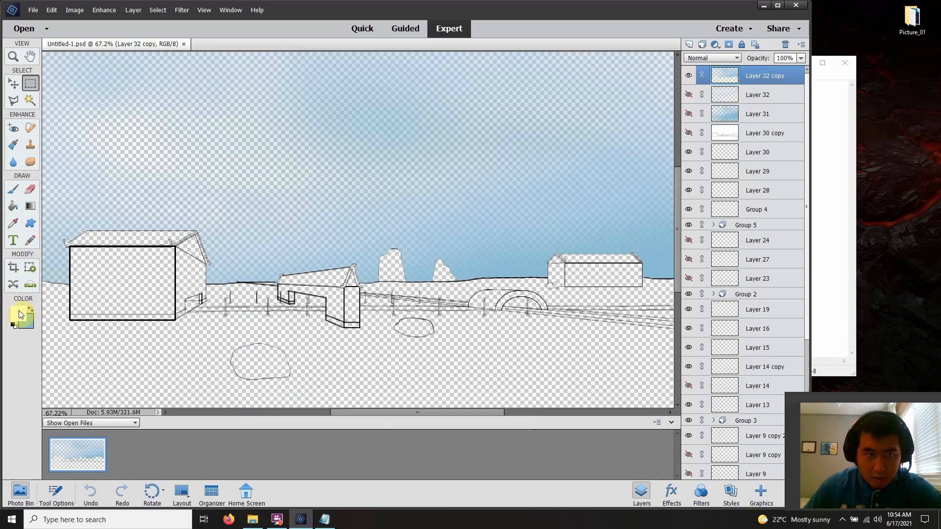
# Copy the second sky colour afcdec from the task note and set it as the foreground colour
pyautogui.click(825, 147)
pyautogui.click(368, 93)
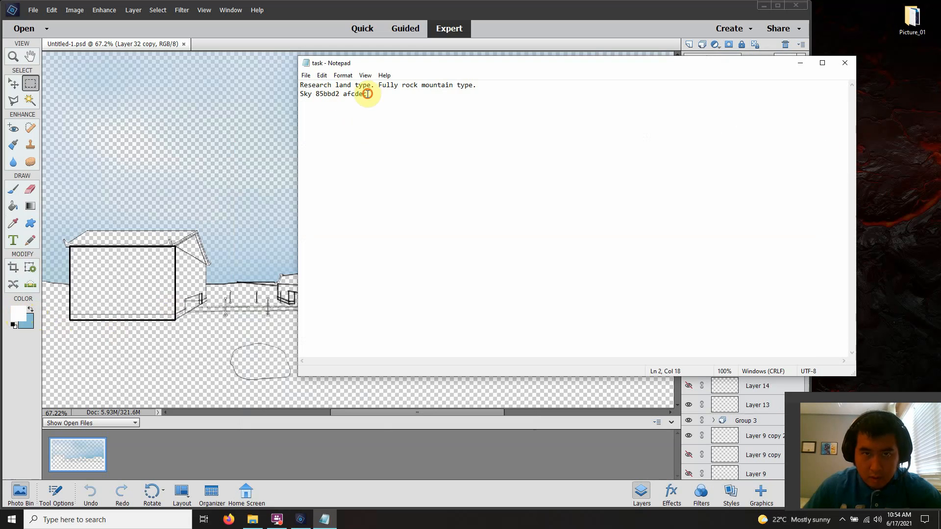
pyautogui.moveTo(368, 93); pyautogui.dragTo(344, 93)
pyautogui.hotkey('ctrl', 'c')
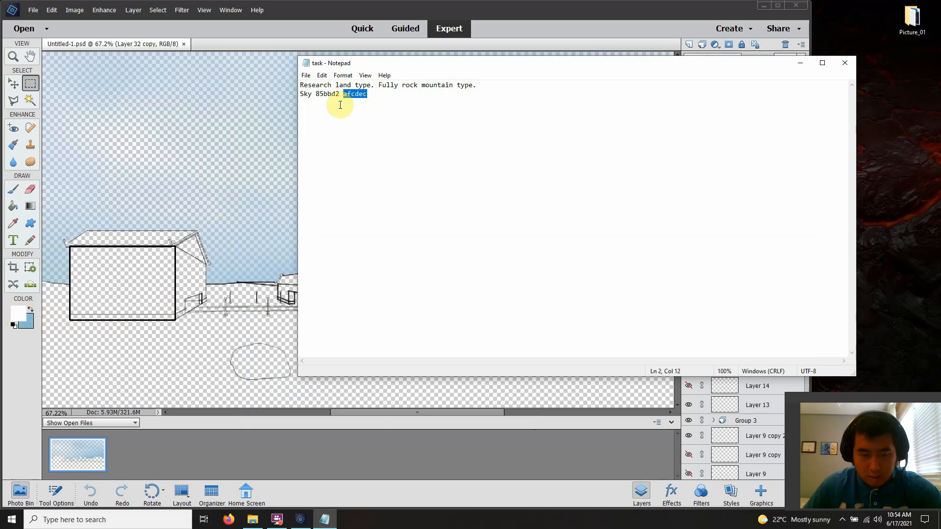
pyautogui.click(18, 312)
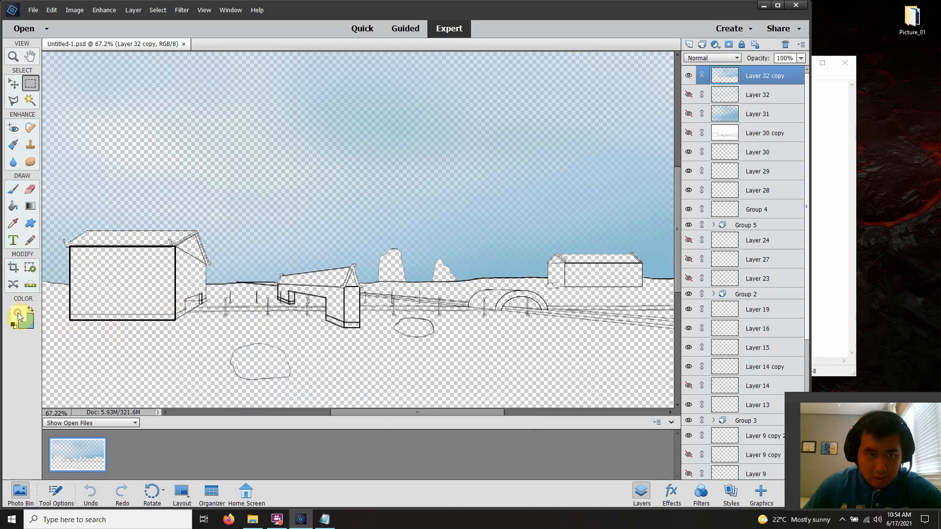
pyautogui.click(17, 312)
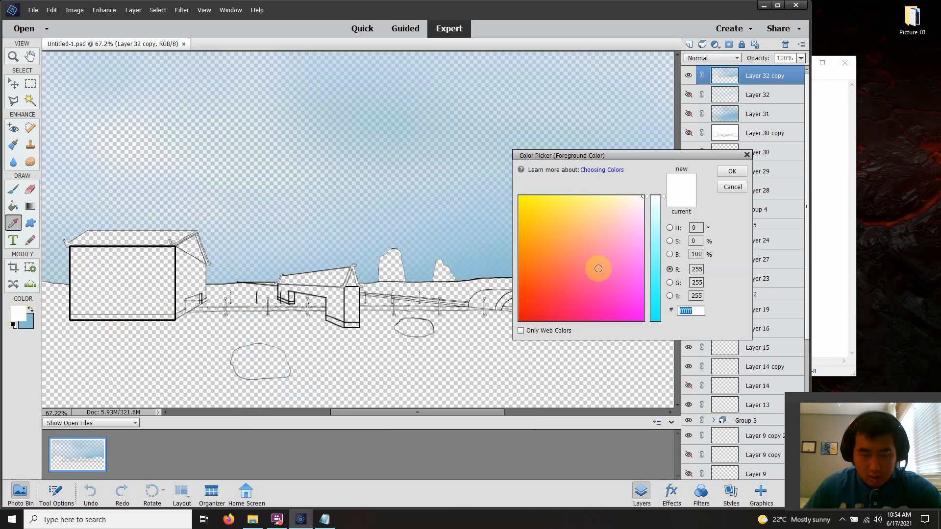
pyautogui.hotkey('ctrl', 'v')
pyautogui.click(735, 172)
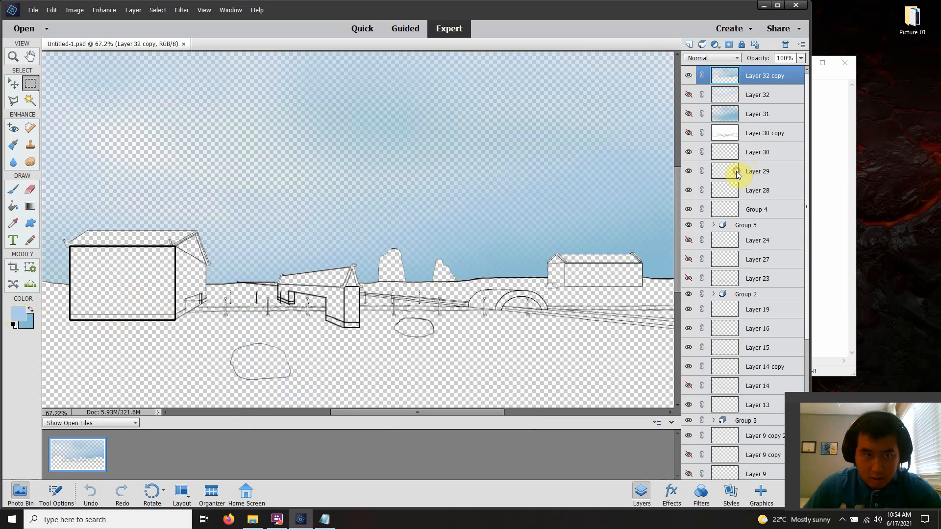
# Hide the painted sky on Layer 32 copy and show the white background on Layer 3
pyautogui.click(689, 133)
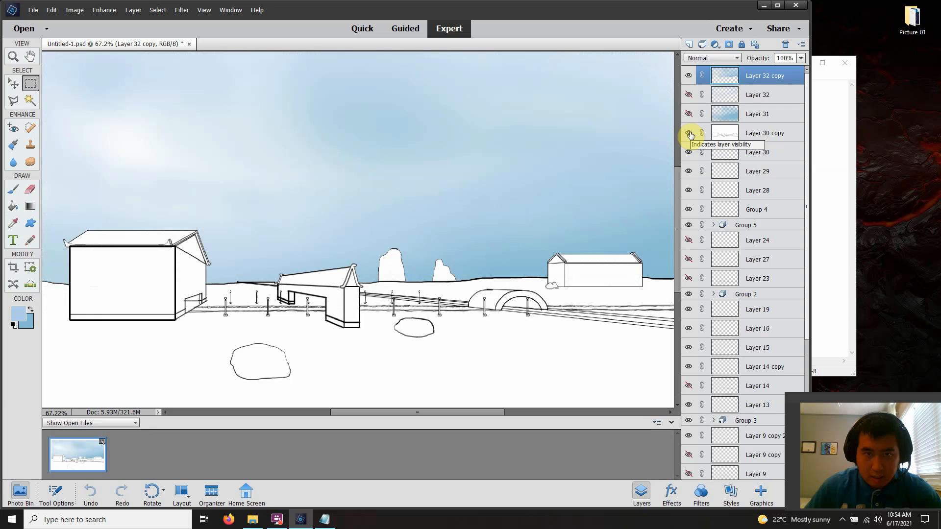
pyautogui.click(689, 133)
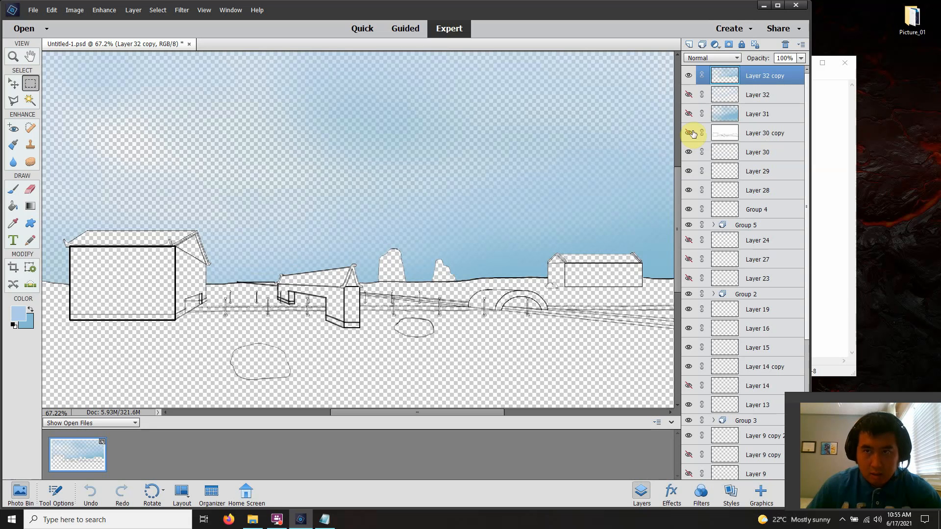
pyautogui.click(689, 77)
pyautogui.scroll(-5, 718, 130)
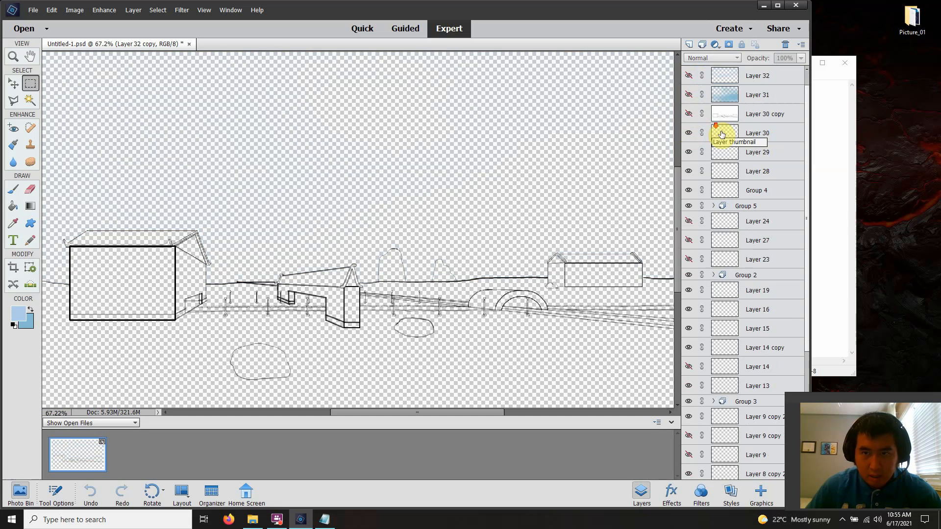
pyautogui.scroll(-2, 725, 123)
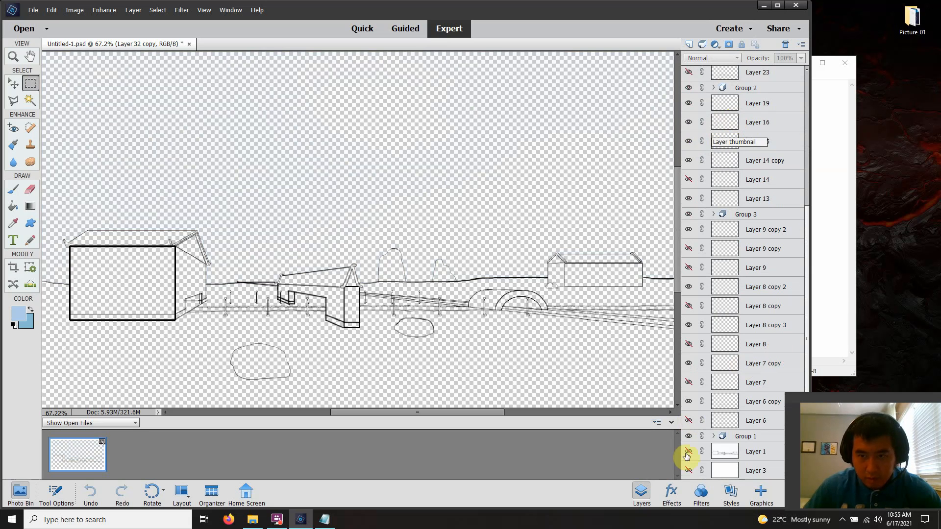
pyautogui.click(688, 471)
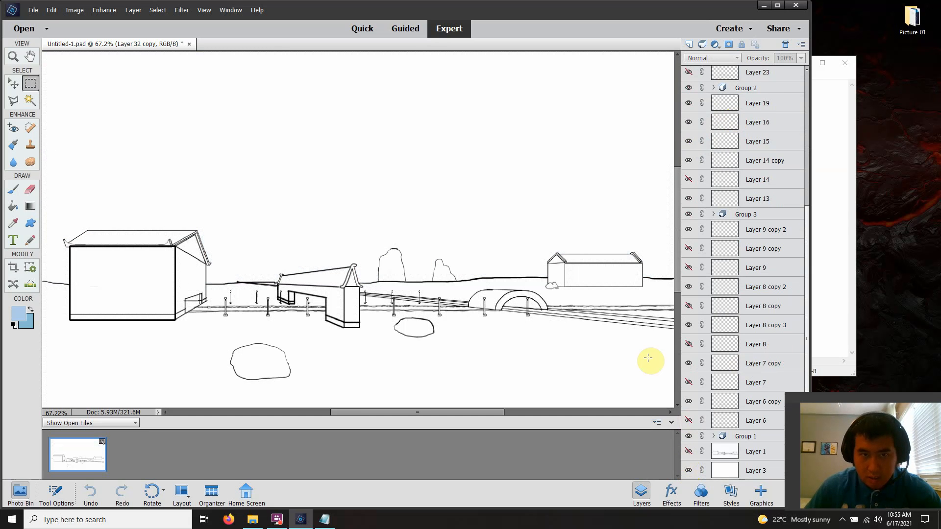
# Select the Brush tool and lower its hardness to the minimum in the brush settings
pyautogui.scroll(3, 506, 229)
pyautogui.scroll(-2, 510, 226)
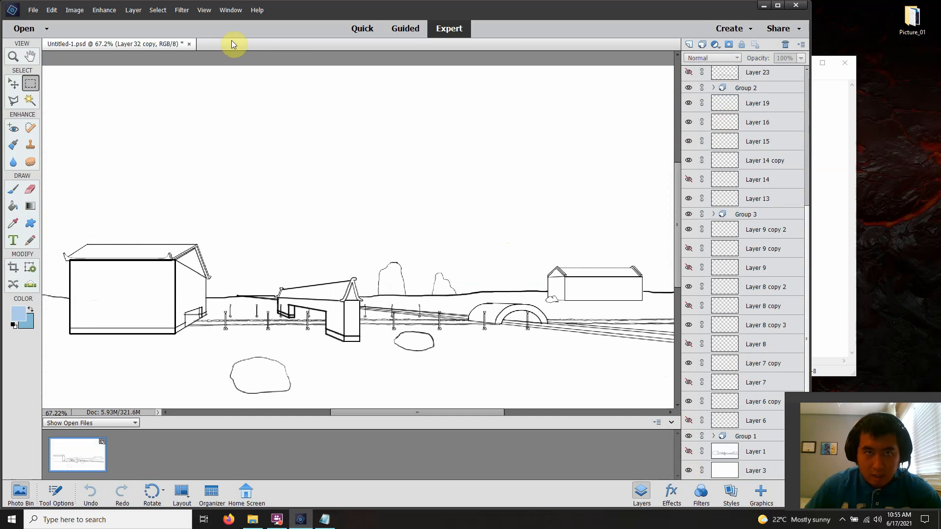
pyautogui.click(204, 10)
pyautogui.click(214, 54)
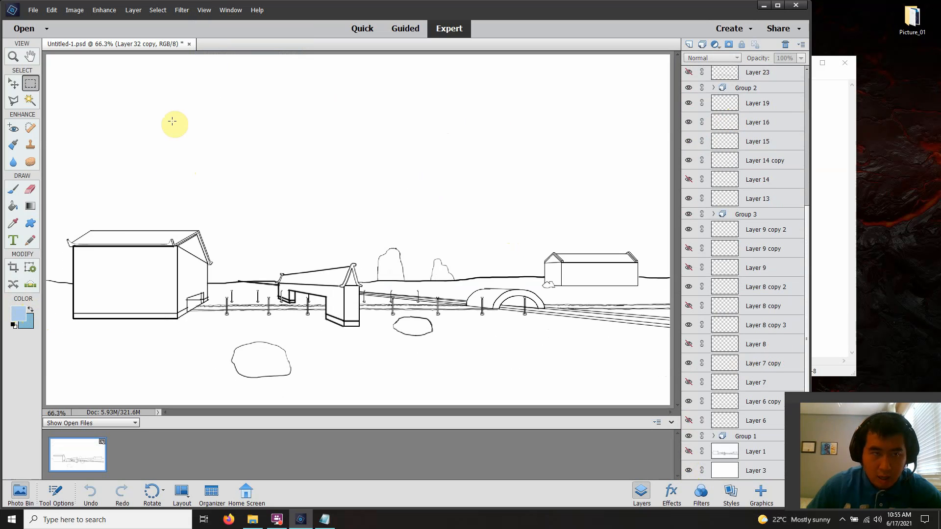
pyautogui.click(18, 194)
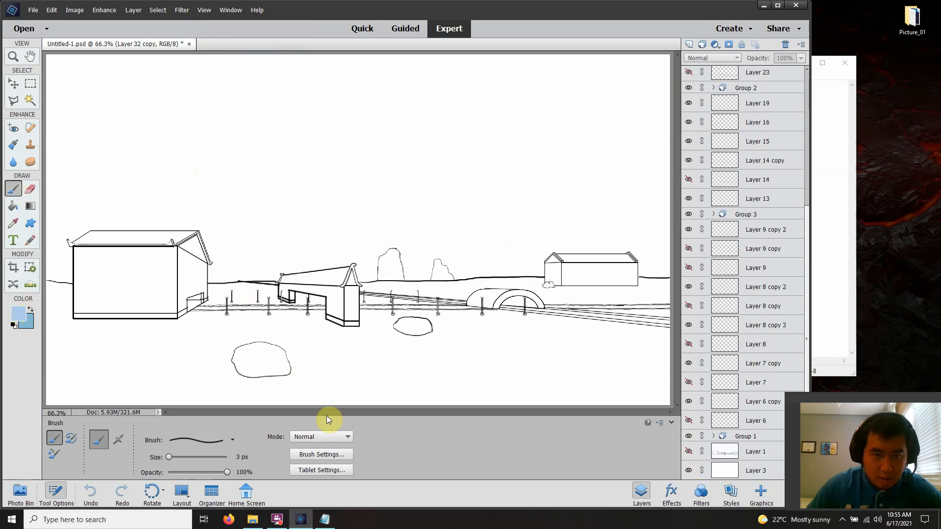
pyautogui.click(317, 456)
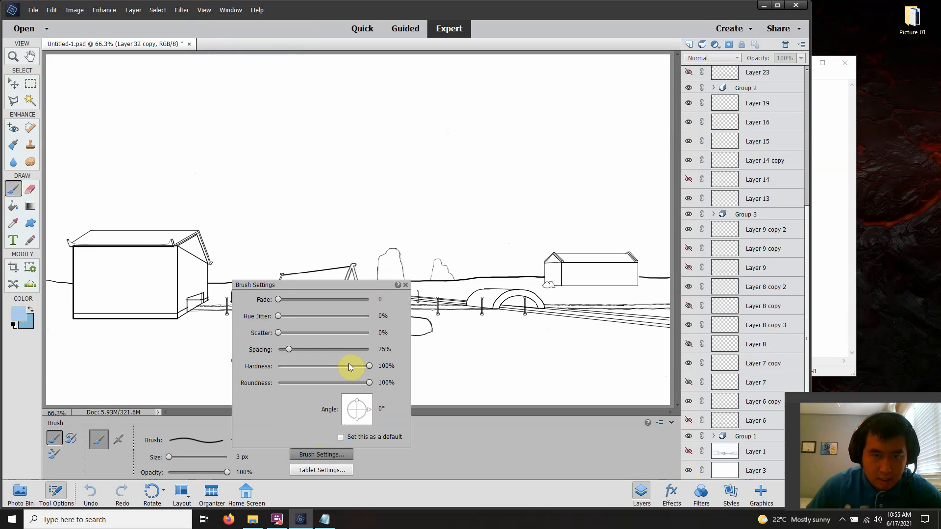
pyautogui.moveTo(311, 366); pyautogui.dragTo(225, 360)
pyautogui.click(400, 460)
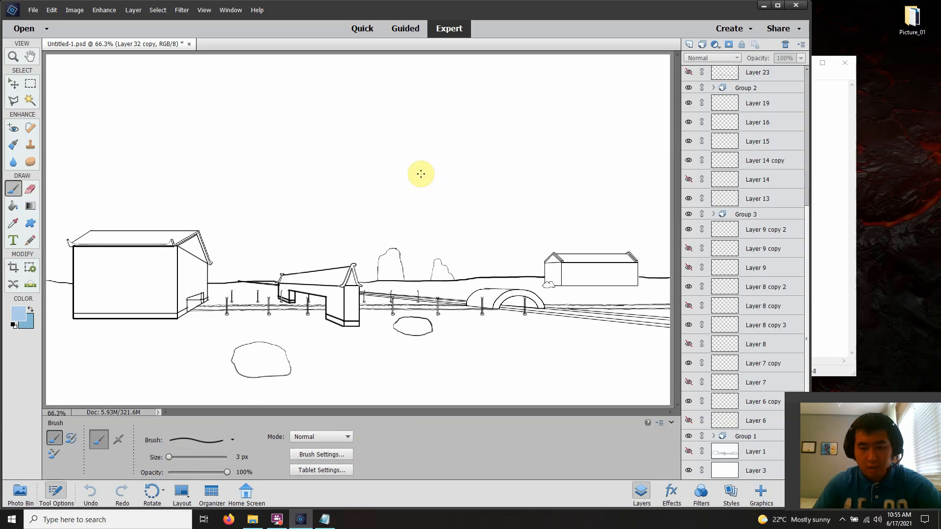
# Enlarge the soft brush to 700 px for painting the sky
pyautogui.press(']')
pyautogui.press(']')
pyautogui.press(']')
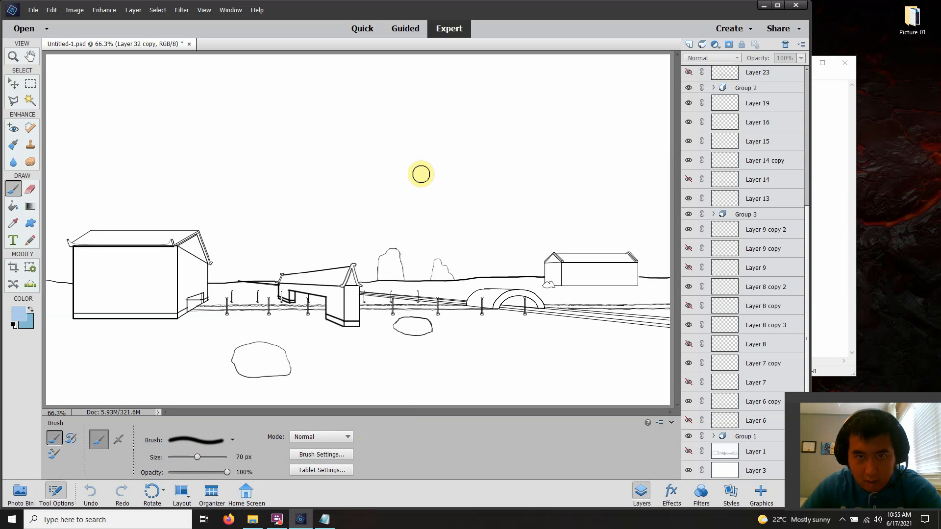
pyautogui.press(']')
pyautogui.press(']')
pyautogui.press(']')
pyautogui.press(']')
pyautogui.press(']')
pyautogui.press(']')
pyautogui.press(']')
pyautogui.press(']')
pyautogui.press(']')
pyautogui.press(']')
pyautogui.press(']')
pyautogui.press(']')
pyautogui.press(']')
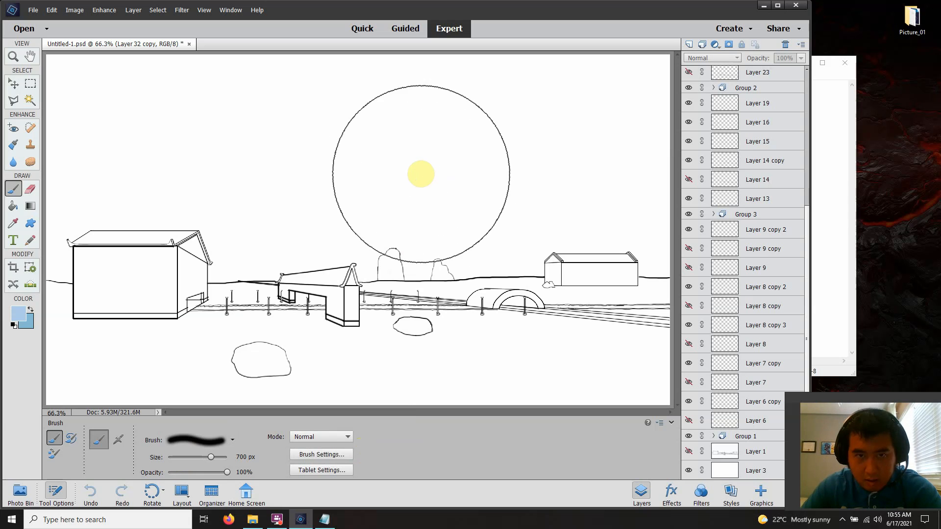
pyautogui.press('[')
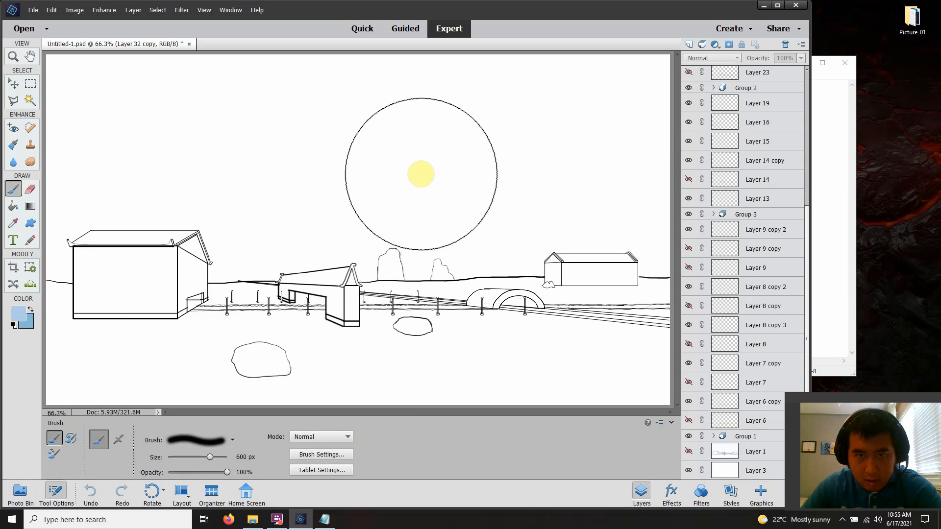
pyautogui.press(']')
pyautogui.press('[')
pyautogui.press(']')
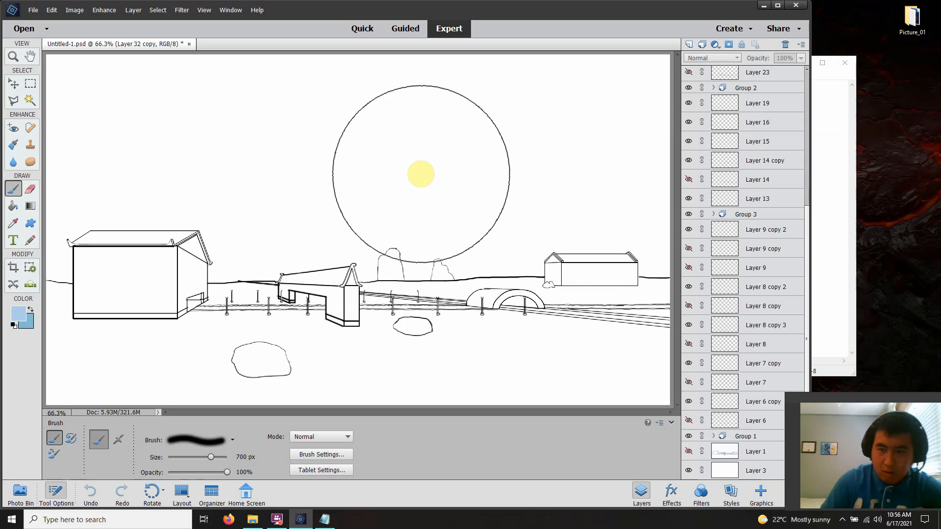
pyautogui.click(545, 227)
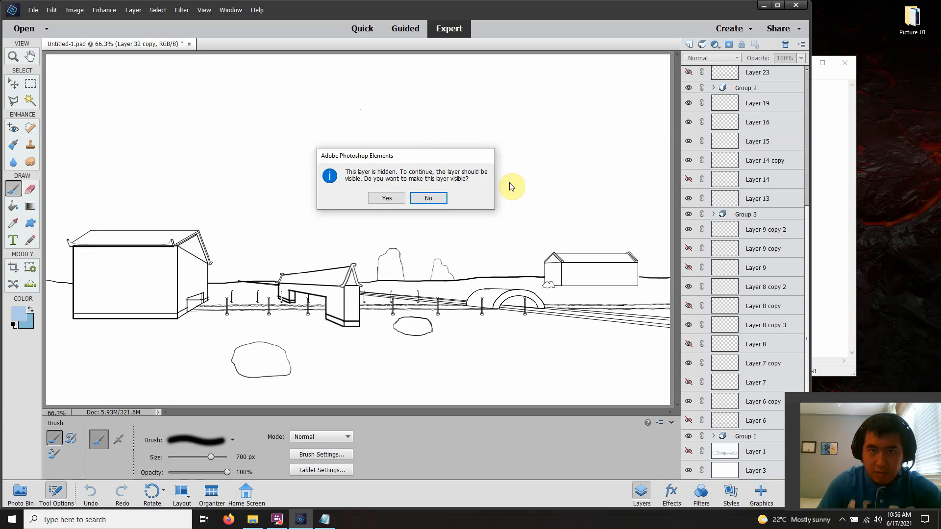
pyautogui.click(390, 198)
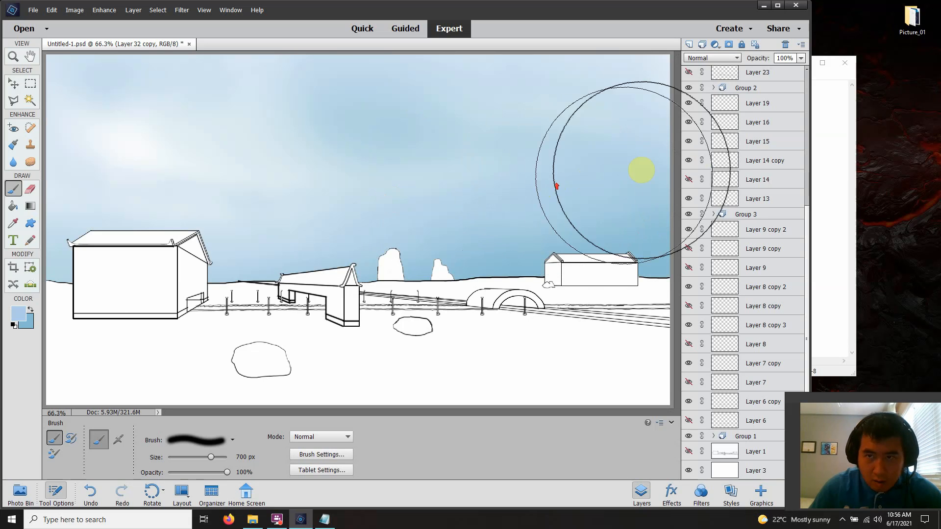
pyautogui.scroll(5, 724, 156)
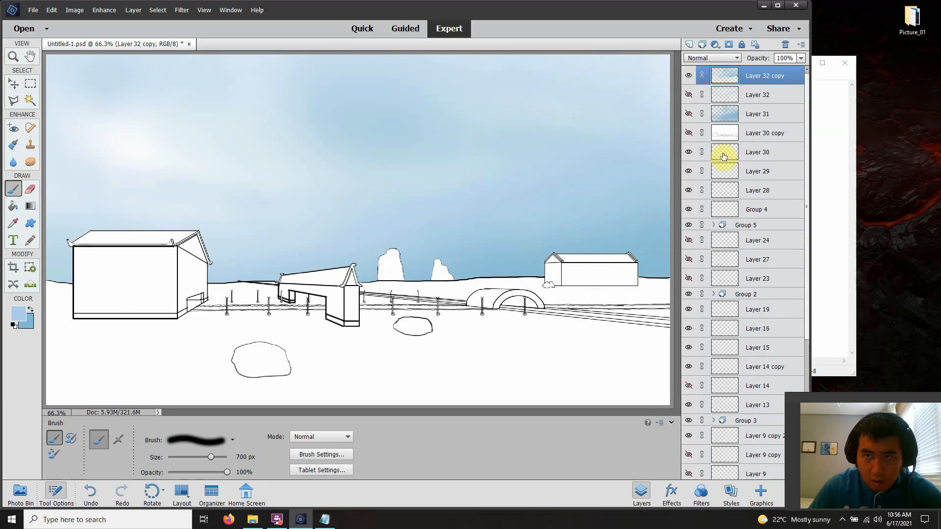
pyautogui.click(688, 77)
pyautogui.scroll(-5, 758, 169)
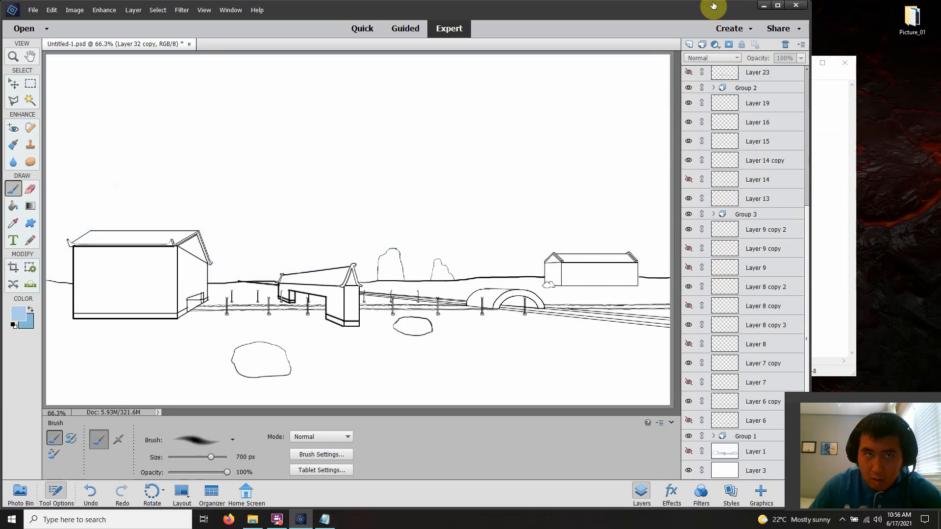
# Add a new layer at the top of the stack and paint soft light blue bands across the sky with the 700 px brush
pyautogui.scroll(5, 757, 160)
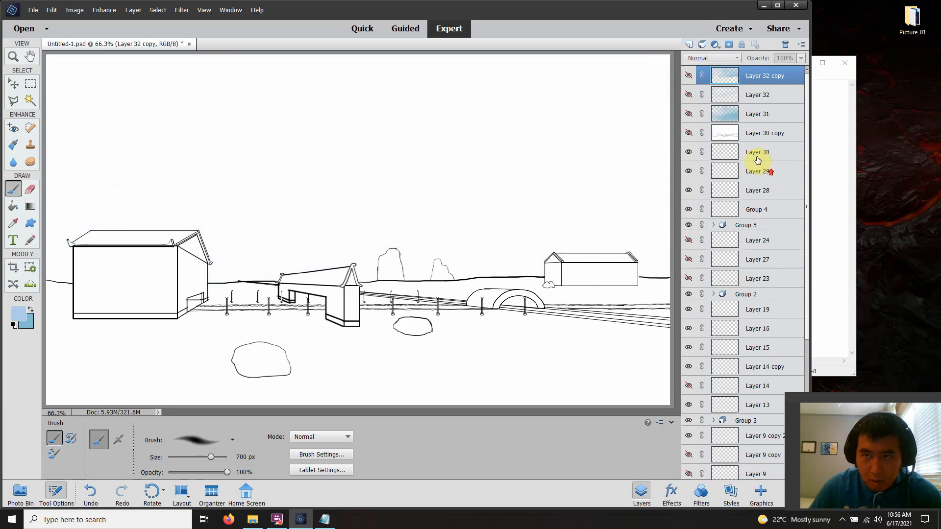
pyautogui.click(690, 45)
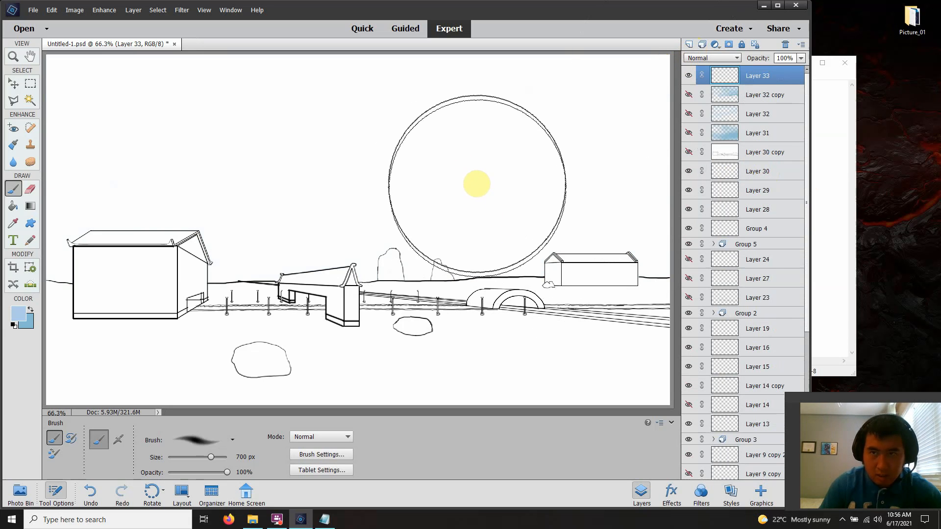
pyautogui.moveTo(509, 169)
pyautogui.mouseDown()
pyautogui.moveTo(599, 139)
pyautogui.moveTo(598, 131)
pyautogui.moveTo(137, 180)
pyautogui.mouseUp()
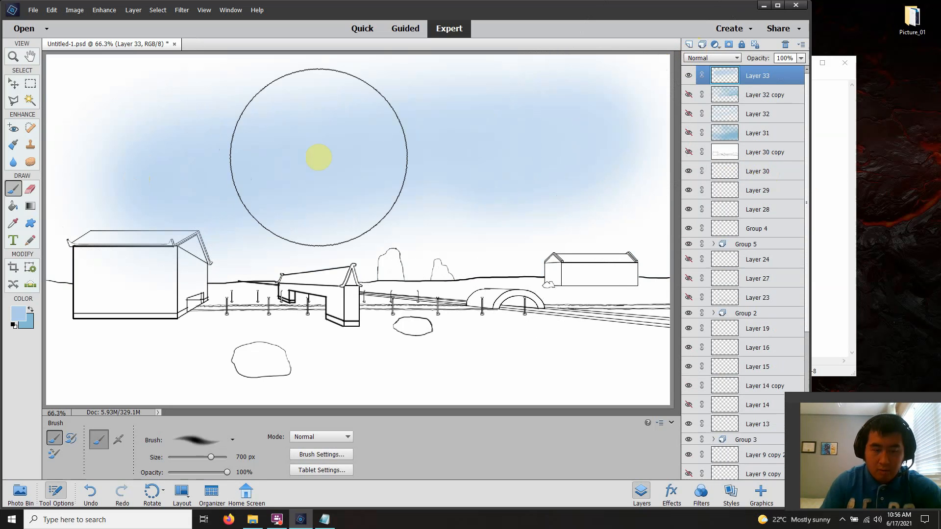
pyautogui.hotkey('ctrl', 'z')
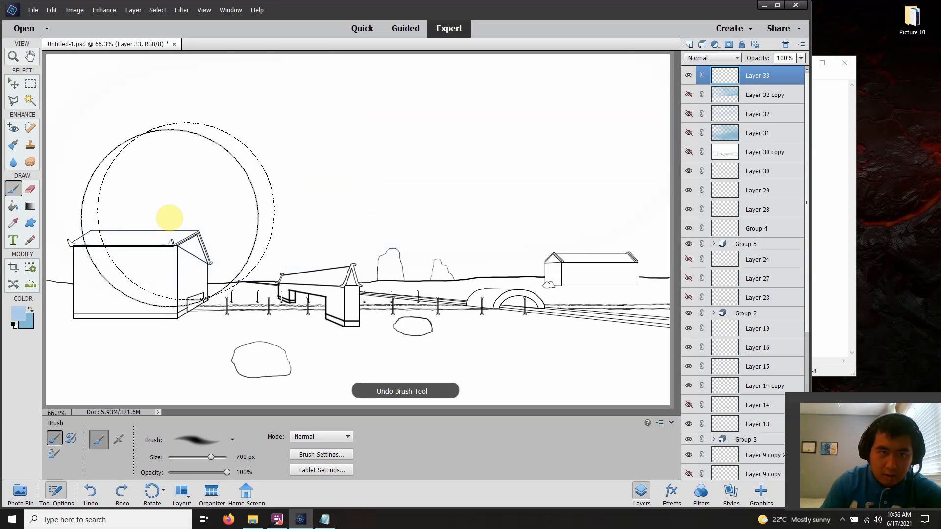
pyautogui.moveTo(85, 268)
pyautogui.mouseDown()
pyautogui.moveTo(441, 251)
pyautogui.moveTo(662, 248)
pyautogui.mouseUp()
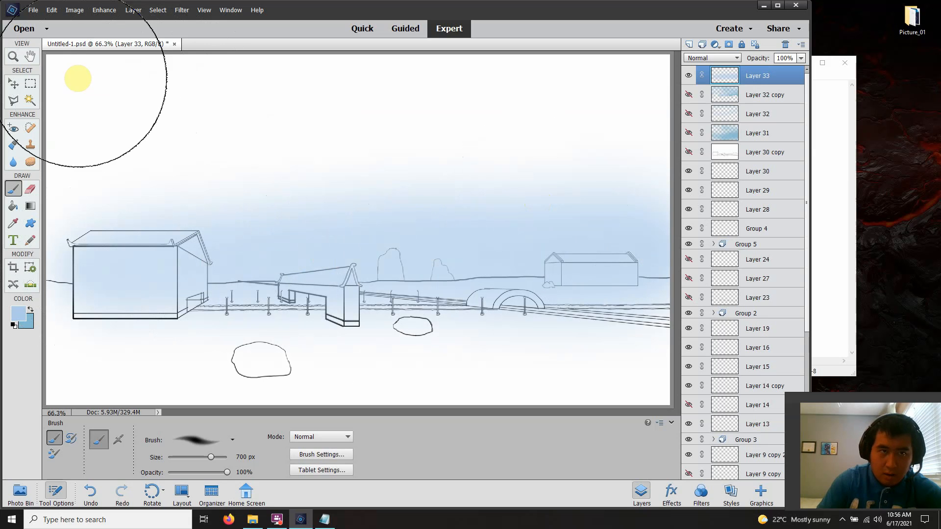
pyautogui.moveTo(80, 71); pyautogui.dragTo(683, 86)
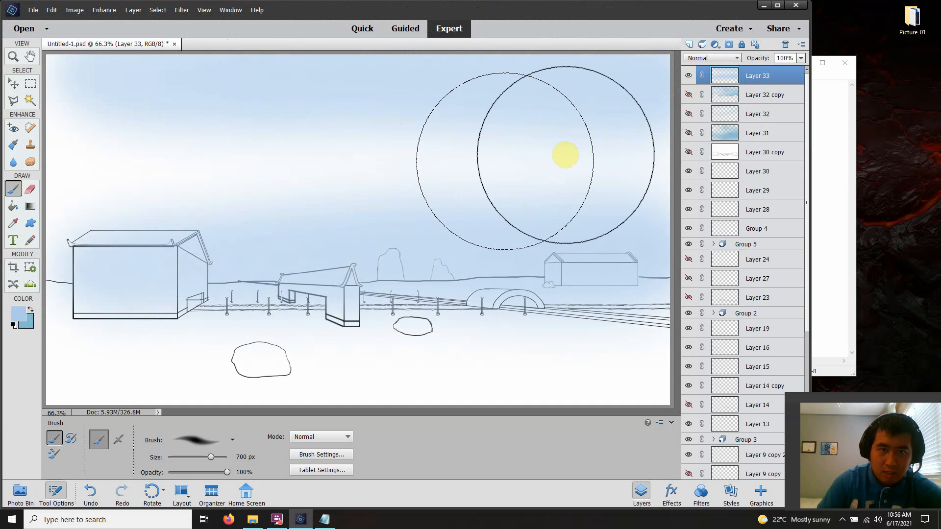
pyautogui.moveTo(560, 157)
pyautogui.mouseDown()
pyautogui.moveTo(486, 171)
pyautogui.moveTo(132, 168)
pyautogui.moveTo(111, 179)
pyautogui.mouseUp()
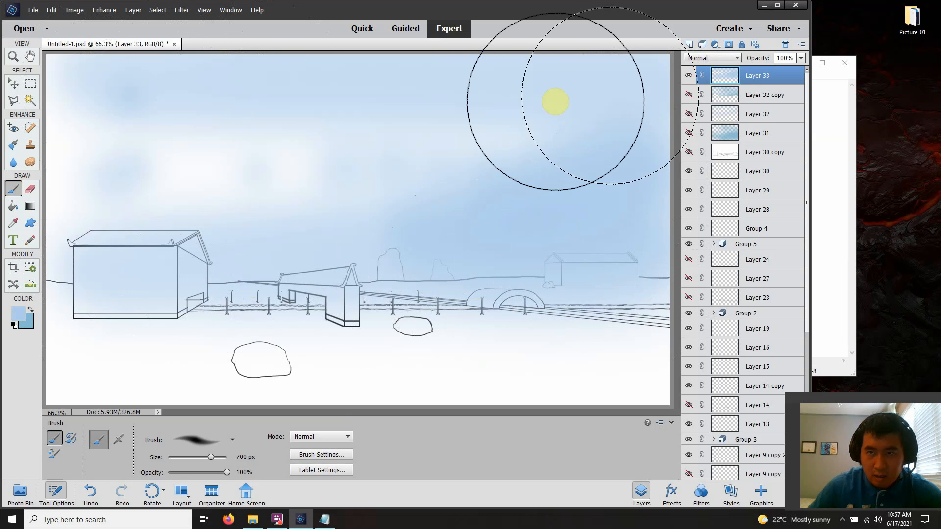
# Swap to the darker sky blue and paint it softly over the sky around the small house in the distance
pyautogui.click(33, 307)
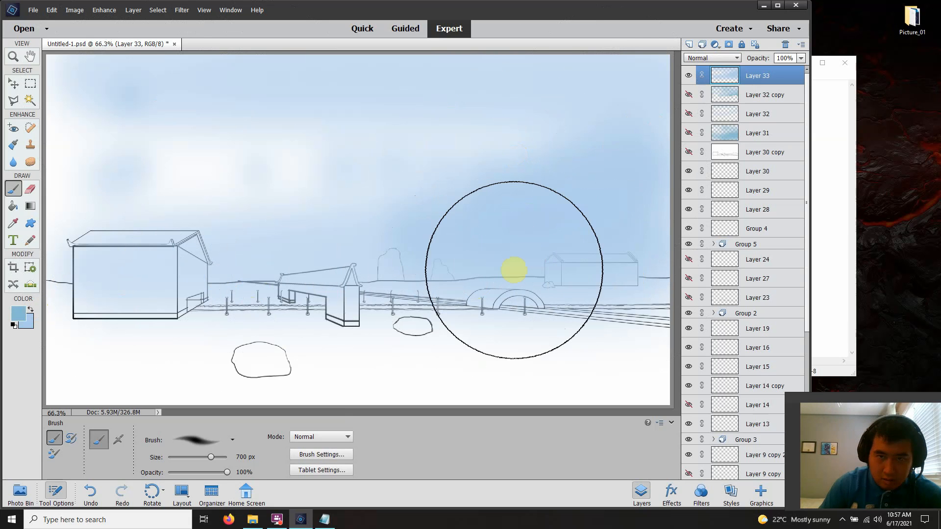
pyautogui.moveTo(510, 268); pyautogui.dragTo(655, 227)
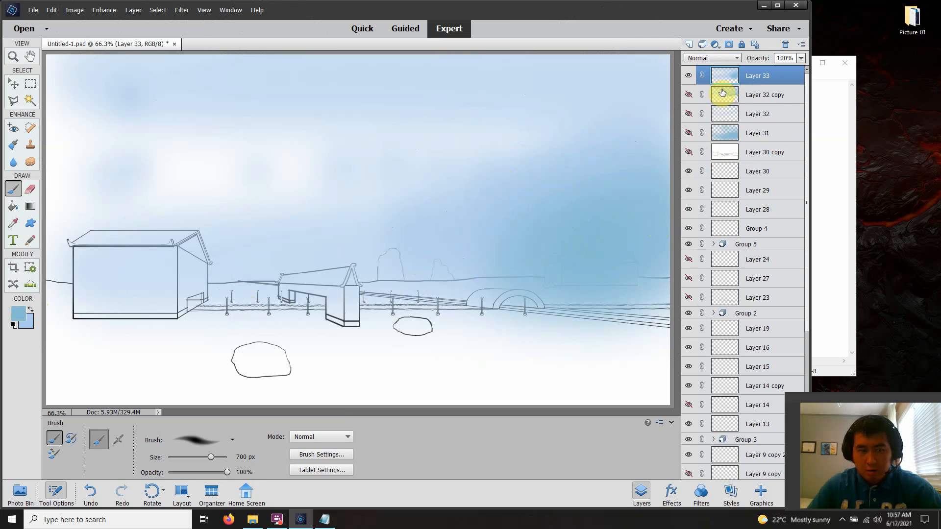
# Hide Layer 30 copy and duplicate all line-art layers from Layer 30 down to Group 1
pyautogui.click(690, 154)
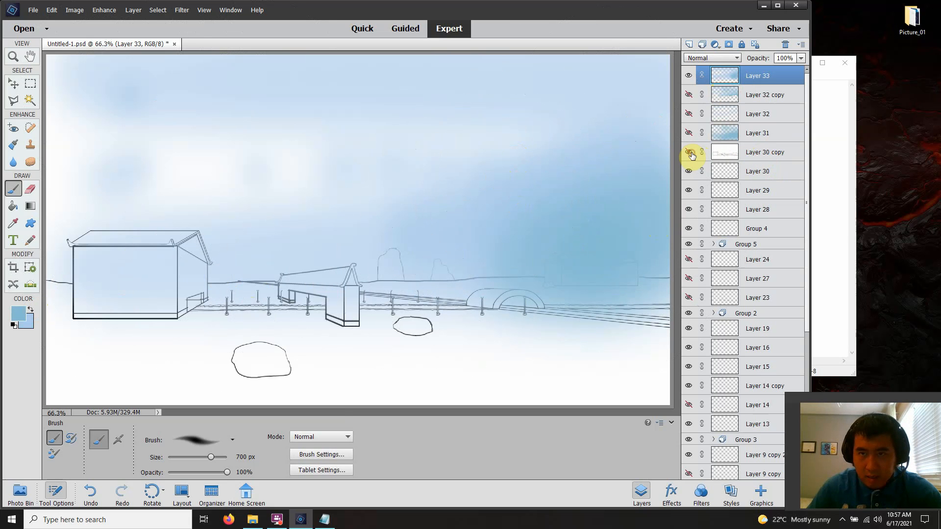
pyautogui.click(747, 174)
pyautogui.click(688, 173)
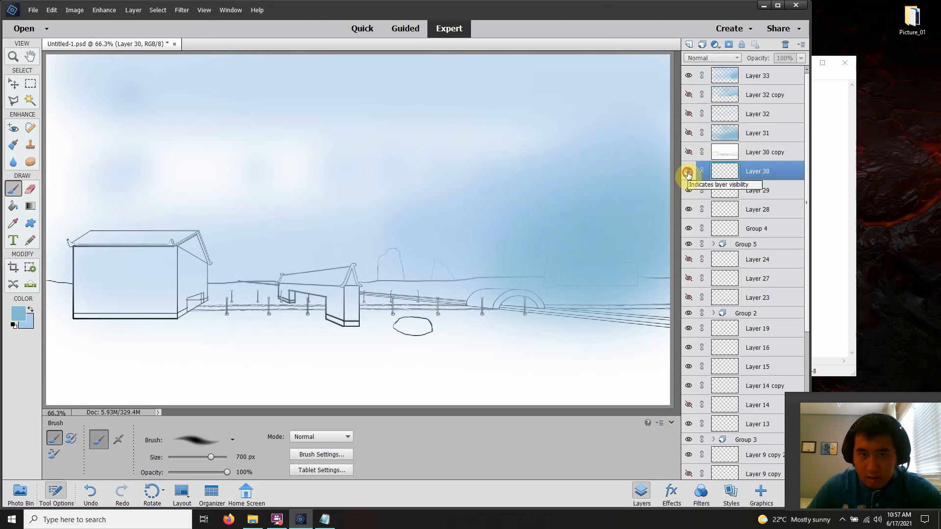
pyautogui.click(689, 173)
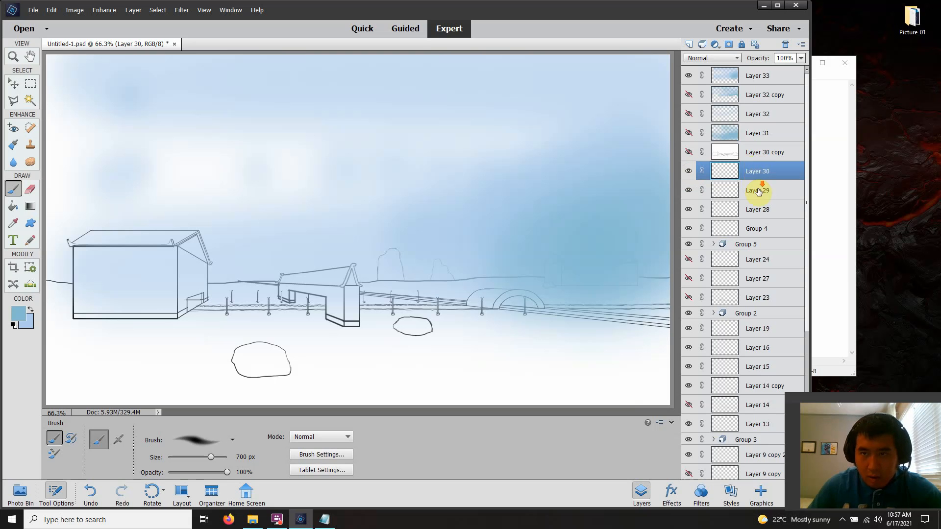
pyautogui.scroll(-5, 762, 191)
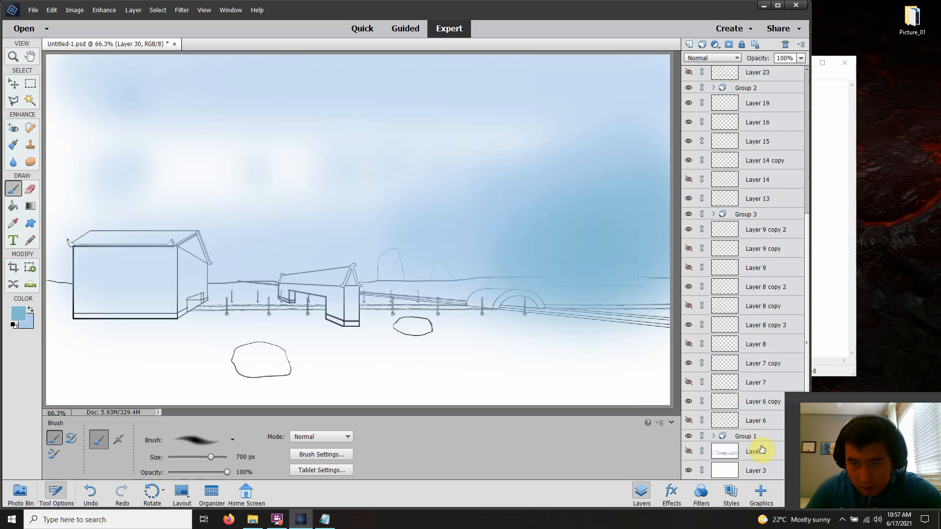
pyautogui.keyDown('shift'); pyautogui.click(755, 441); pyautogui.keyUp('shift')
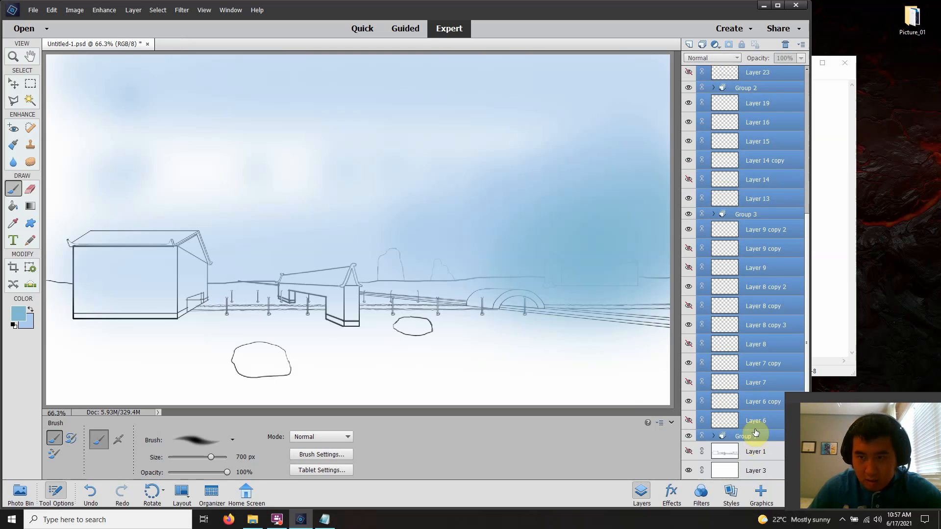
pyautogui.scroll(5, 752, 367)
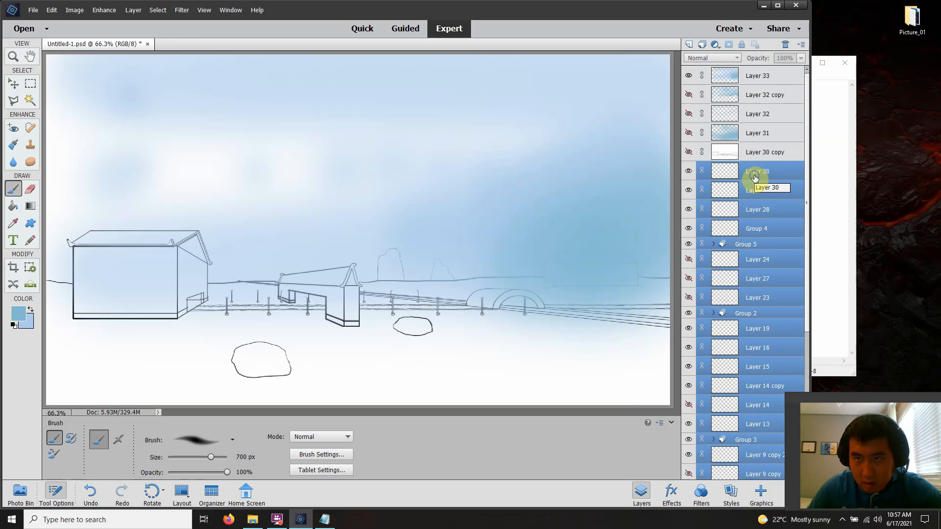
pyautogui.rightClick(755, 177)
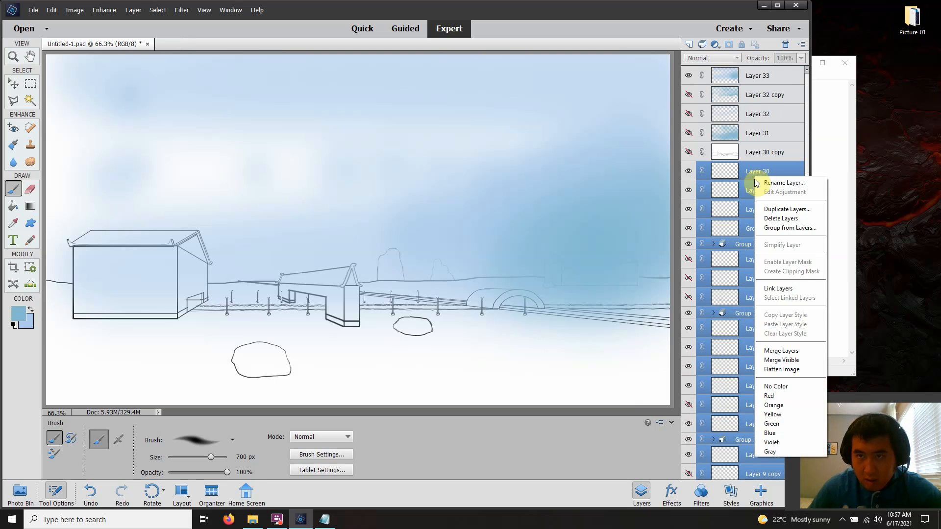
pyautogui.click(774, 210)
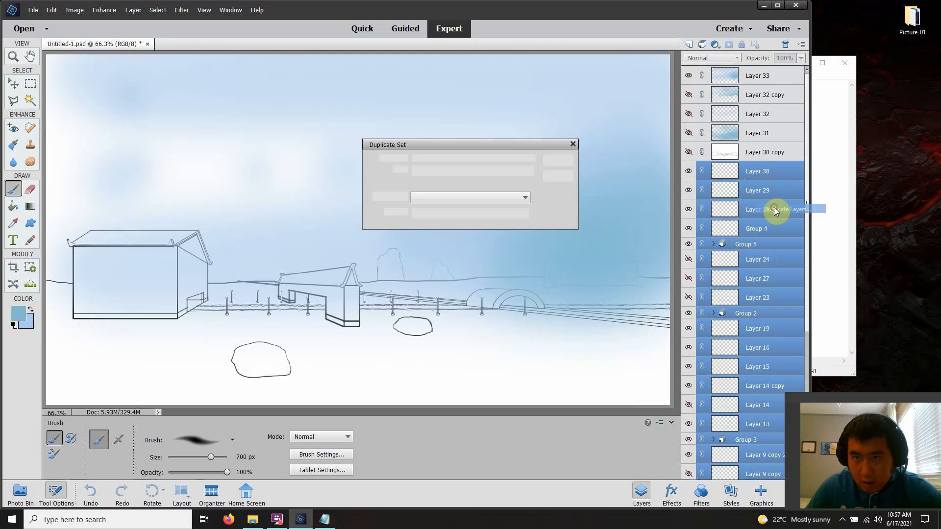
pyautogui.click(559, 162)
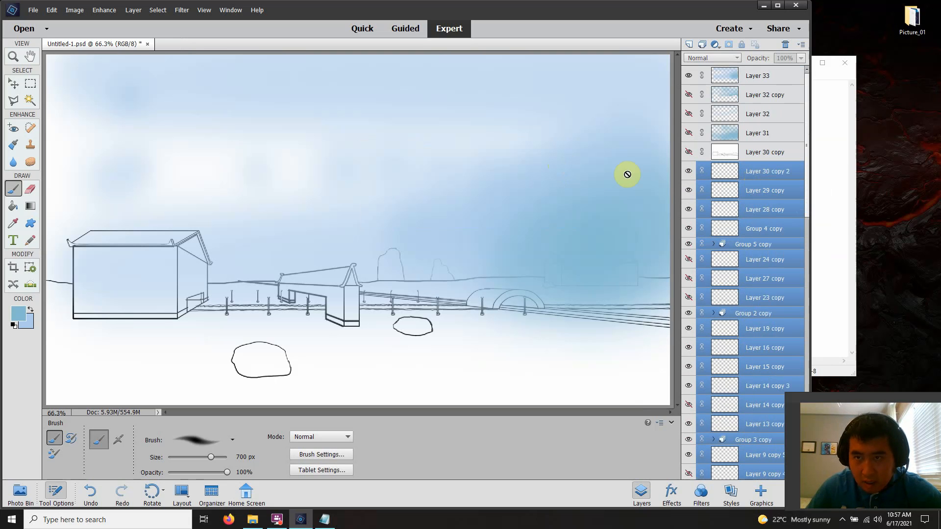
# Merge the duplicated line-art layers into one layer and compare the scene with Layer 30 copy shown and hidden
pyautogui.click(687, 153)
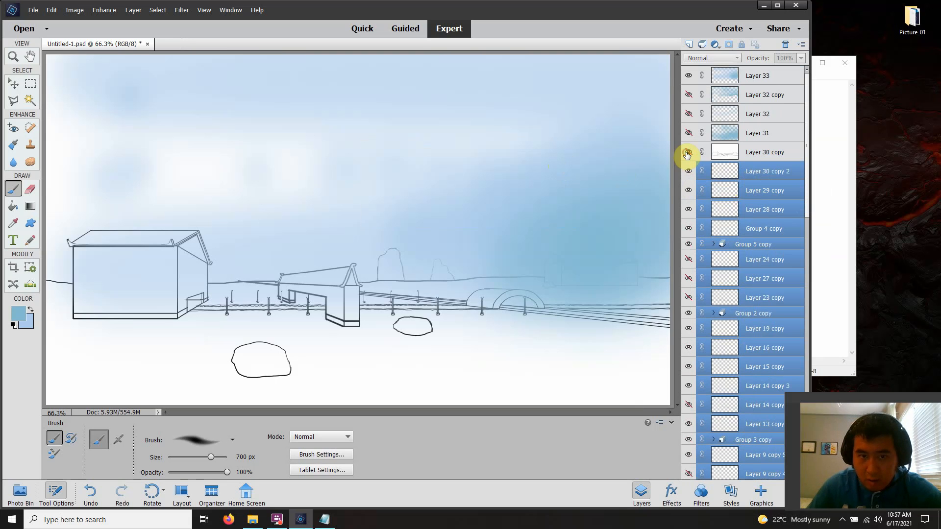
pyautogui.rightClick(761, 175)
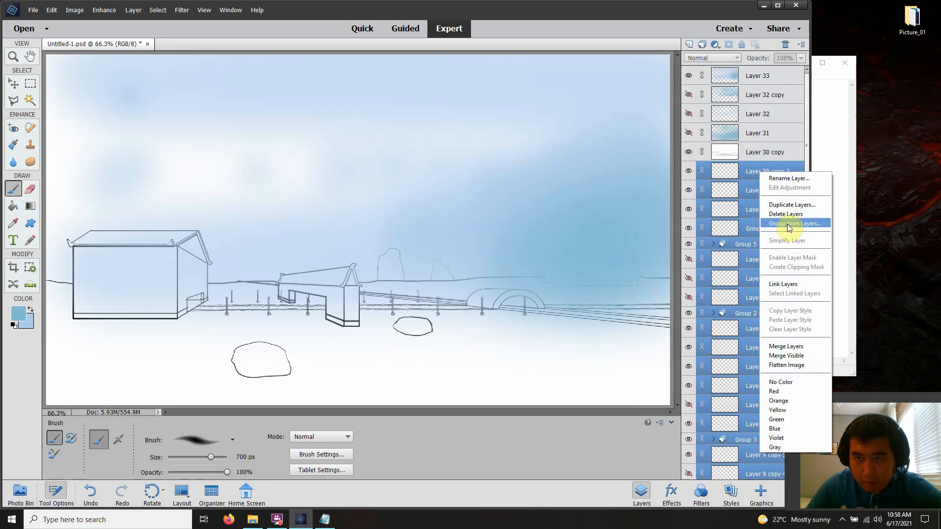
pyautogui.click(800, 346)
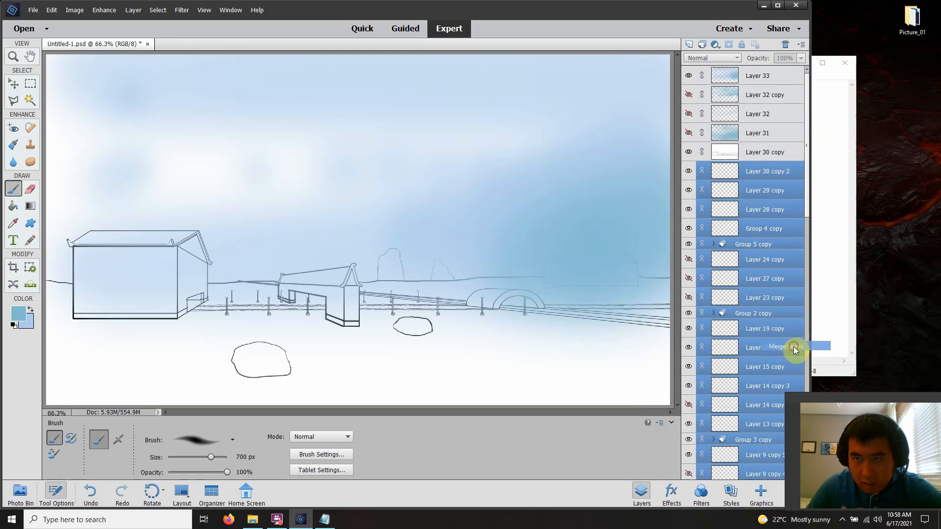
pyautogui.click(688, 155)
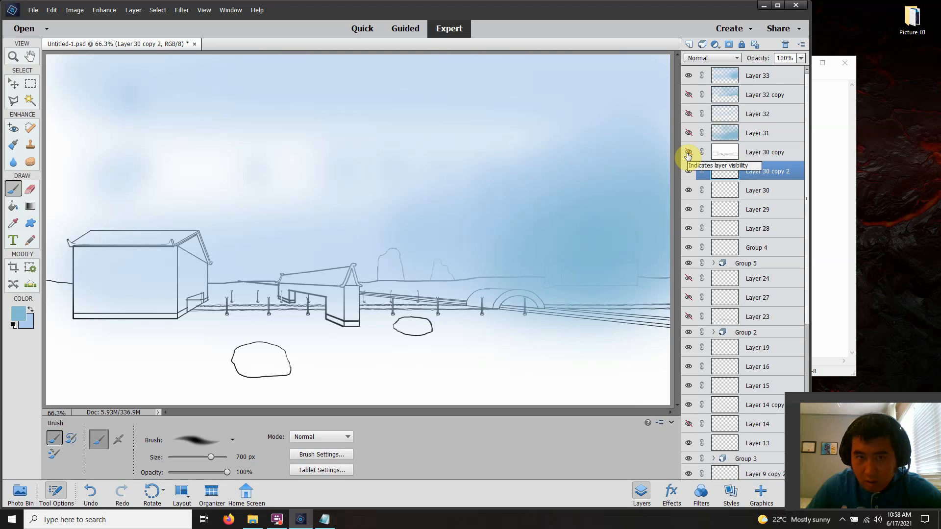
pyautogui.click(687, 154)
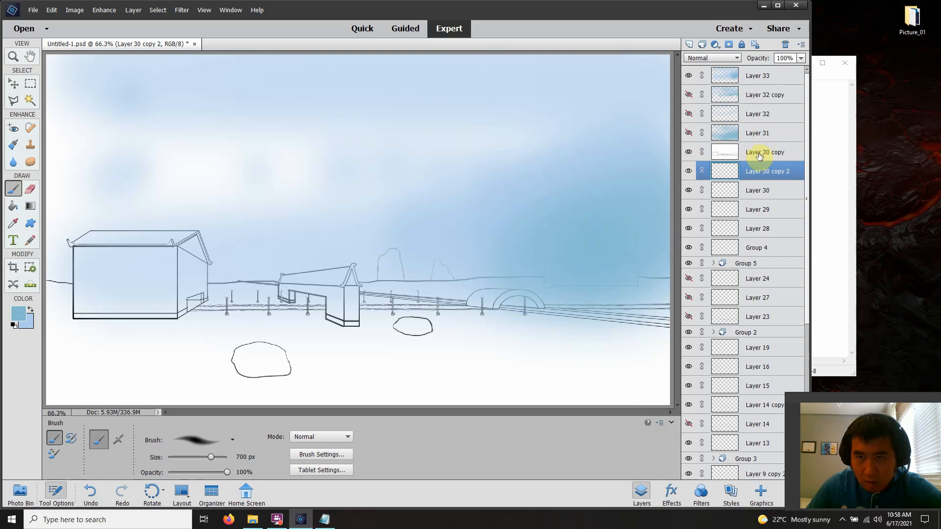
pyautogui.click(688, 154)
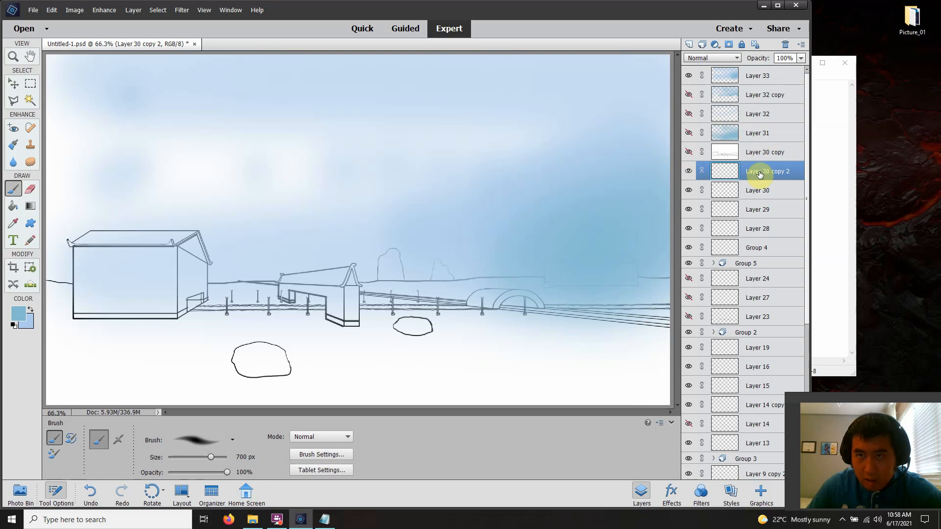
# Add a new layer and place it directly beneath the merged line-art layer, Layer 30 copy 2
pyautogui.scroll(-6, 759, 175)
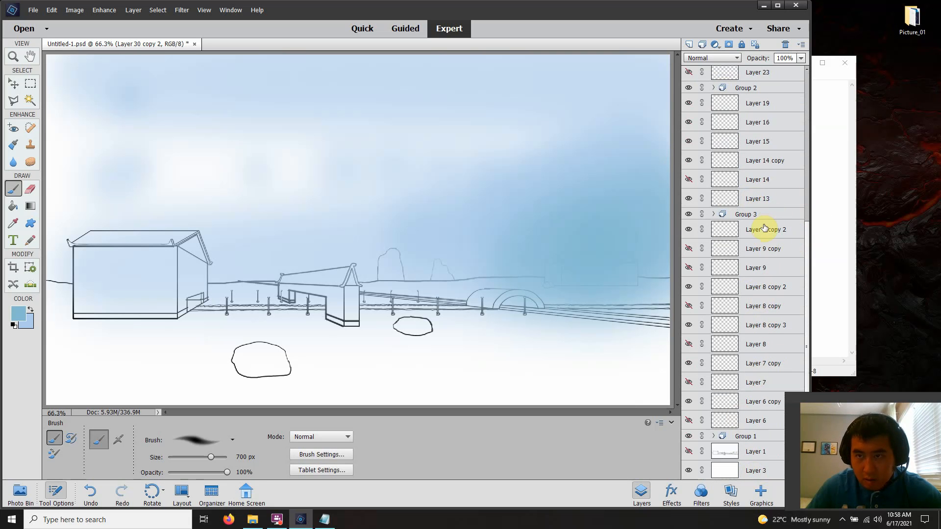
pyautogui.scroll(5, 765, 229)
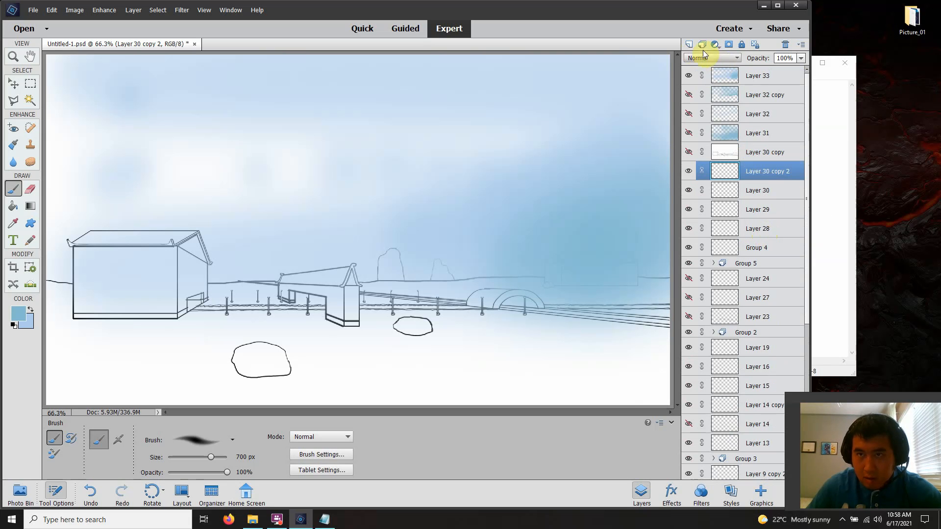
pyautogui.click(689, 44)
pyautogui.moveTo(754, 168); pyautogui.dragTo(760, 203)
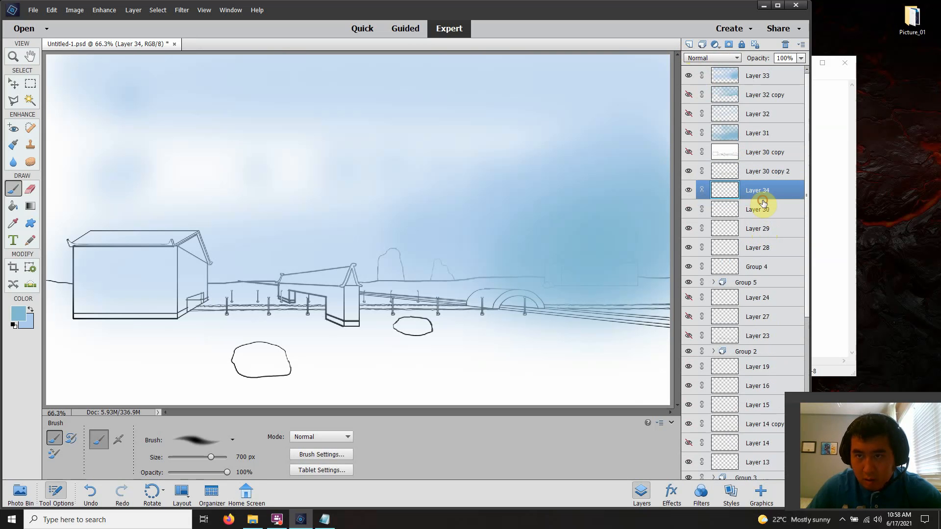
# Set the foreground colour to white (ffffff) and fill the new layer with the Paint Bucket
pyautogui.click(14, 208)
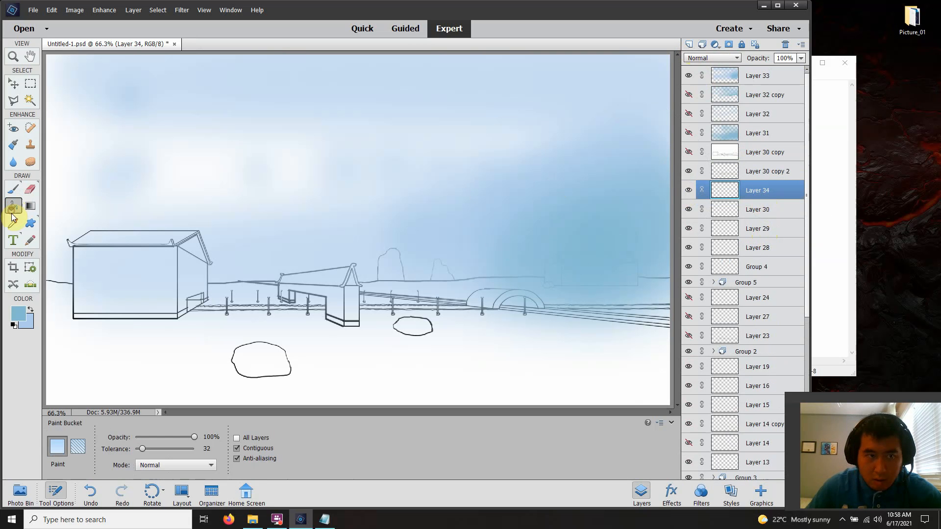
pyautogui.click(25, 317)
pyautogui.moveTo(546, 252); pyautogui.dragTo(662, 181)
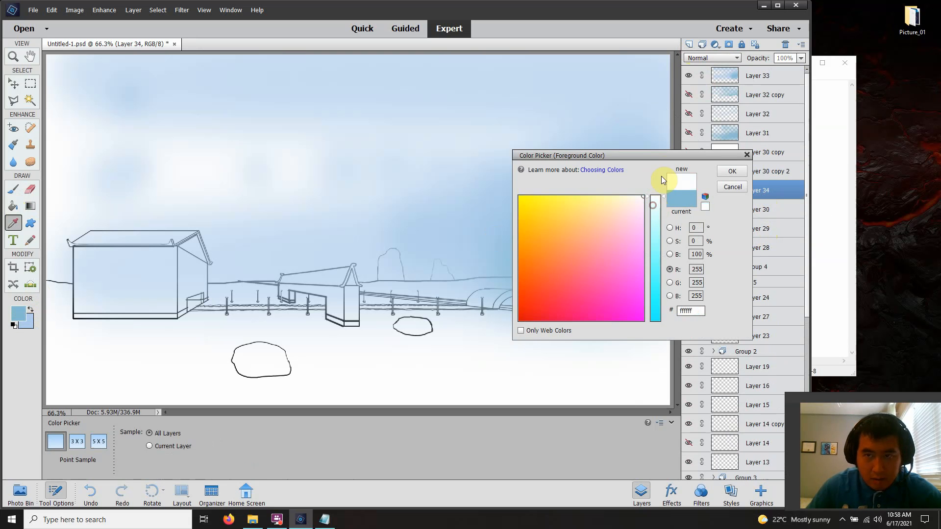
pyautogui.click(731, 171)
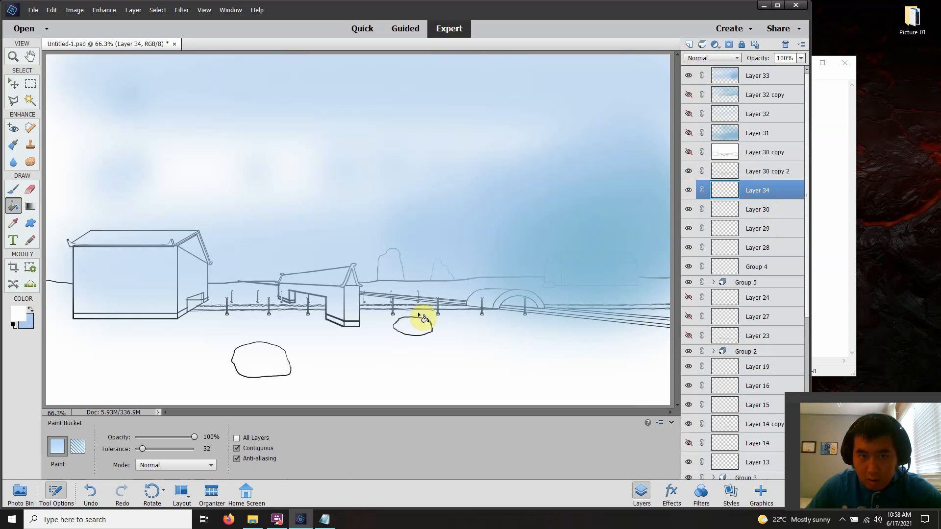
pyautogui.click(416, 354)
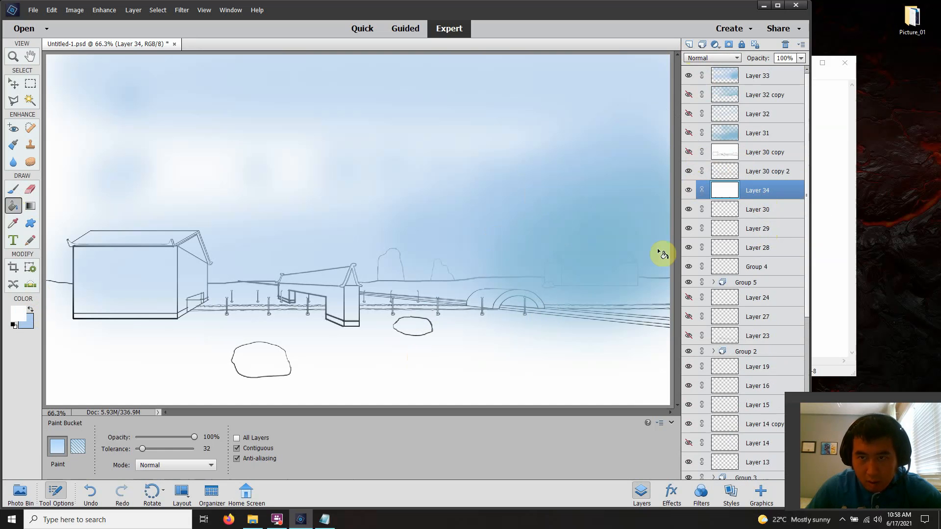
# Compare the line art by alternately showing Layer 30 copy and Layer 30 copy 2, leaving only Layer 30 copy 2 shown
pyautogui.click(688, 170)
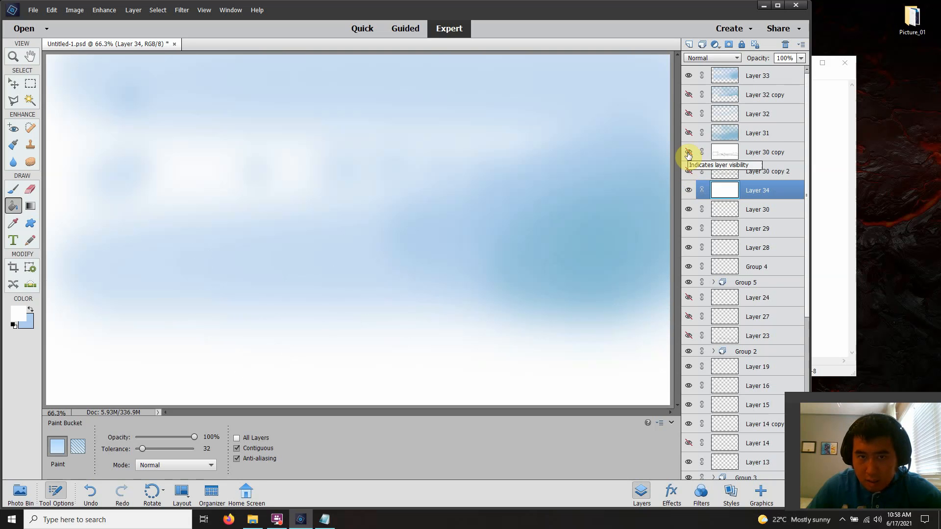
pyautogui.click(689, 154)
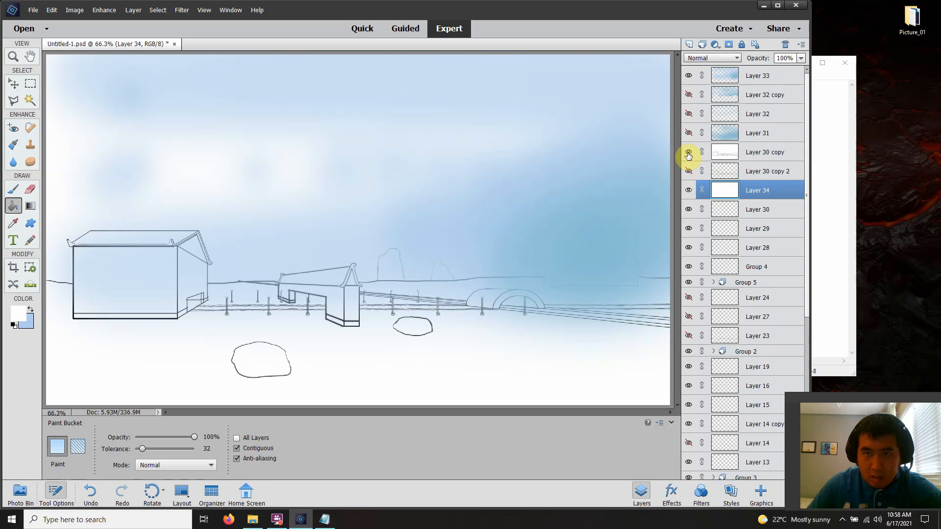
pyautogui.click(688, 154)
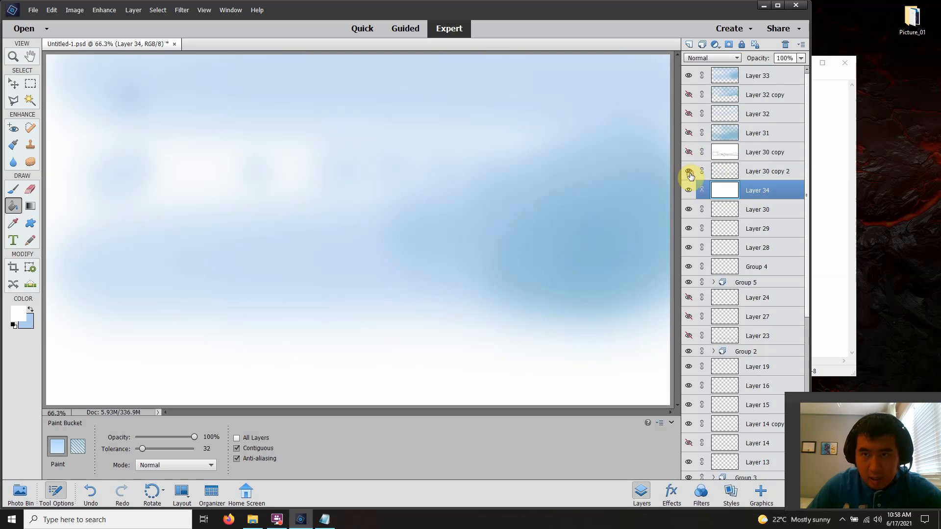
pyautogui.click(689, 173)
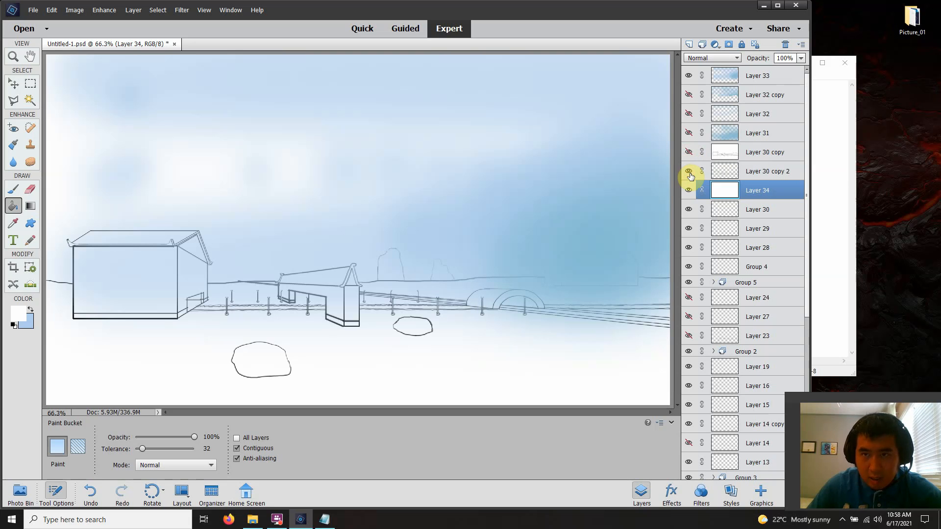
# Merge Layer 30 copy 2 with the white-filled Layer 34 beneath it
pyautogui.keyDown('ctrl'); pyautogui.click(756, 178); pyautogui.keyUp('ctrl')
pyautogui.rightClick(757, 178)
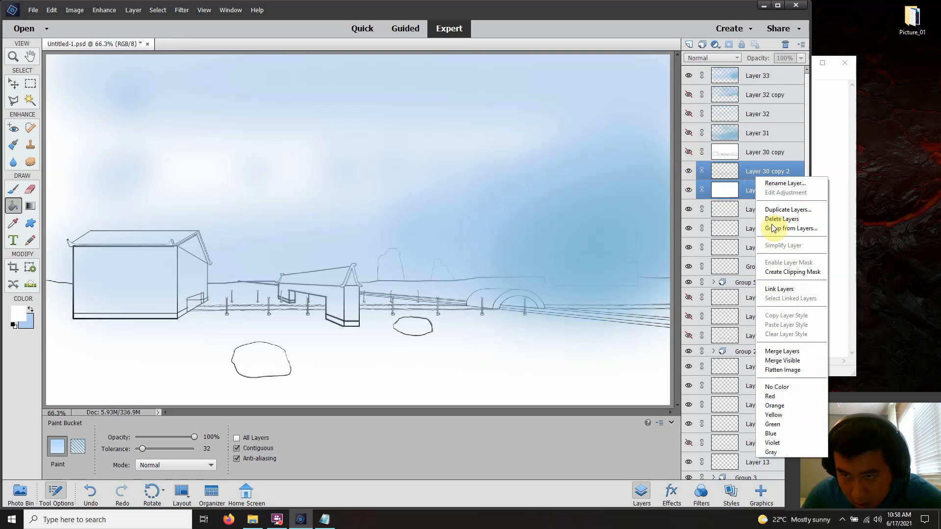
pyautogui.click(789, 352)
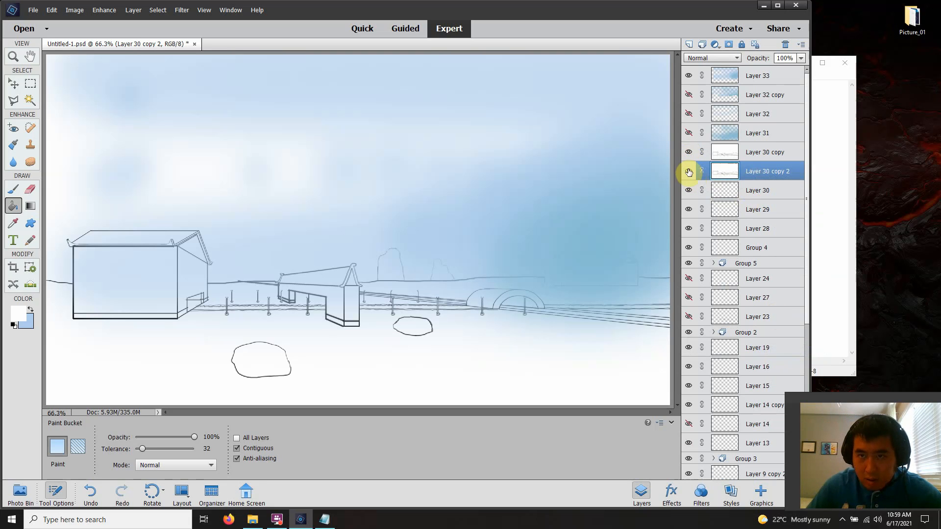
# Compare Layer 30 copy with the merged Layer 30 copy 2 by toggling their visibility, leaving only Layer 30 copy shown
pyautogui.click(688, 169)
pyautogui.click(688, 152)
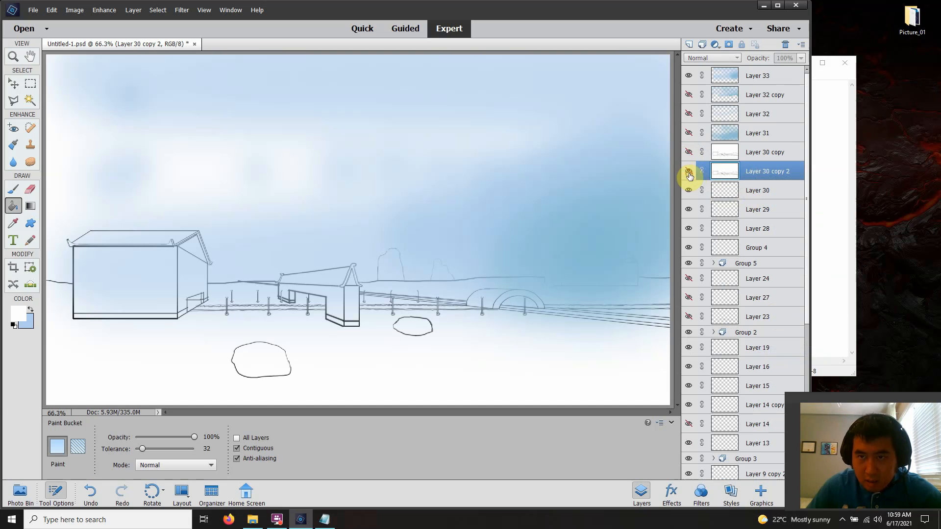
pyautogui.click(688, 171)
pyautogui.click(688, 152)
pyautogui.click(688, 171)
pyautogui.click(689, 152)
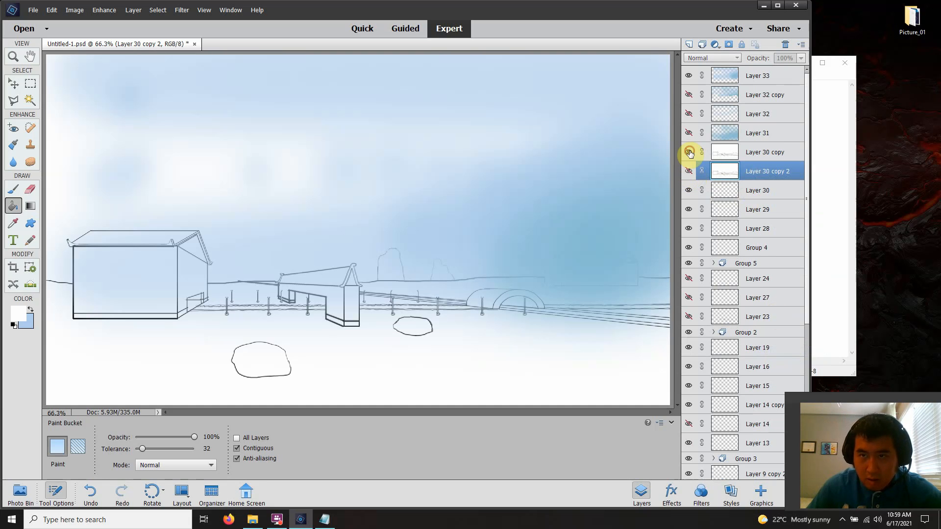
pyautogui.click(689, 172)
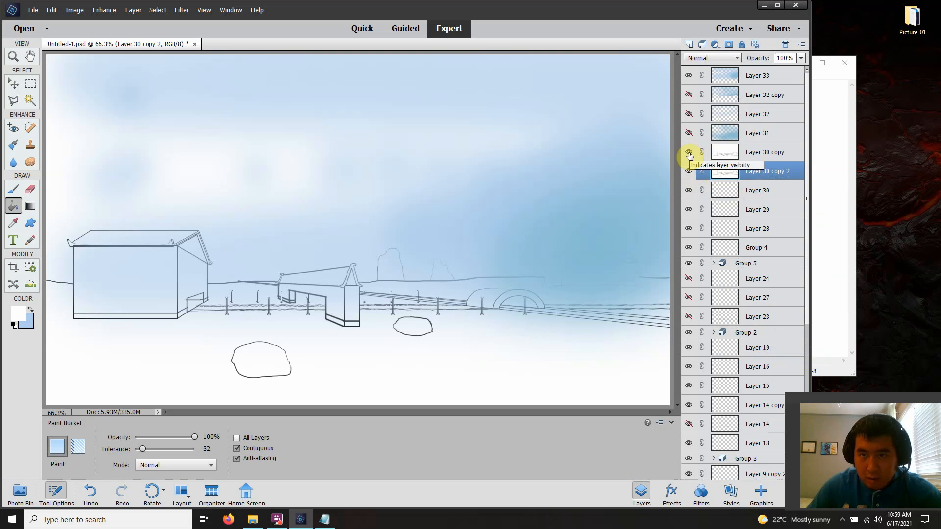
pyautogui.click(689, 153)
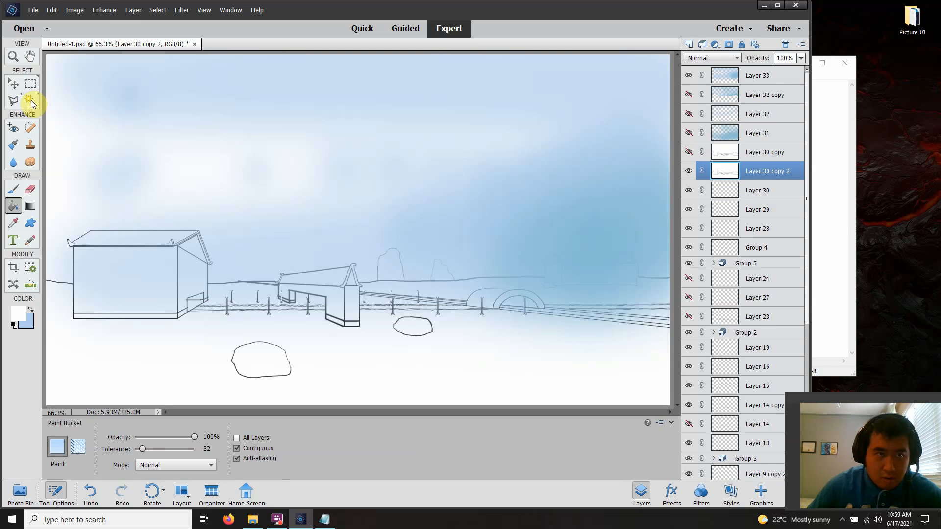
pyautogui.click(688, 171)
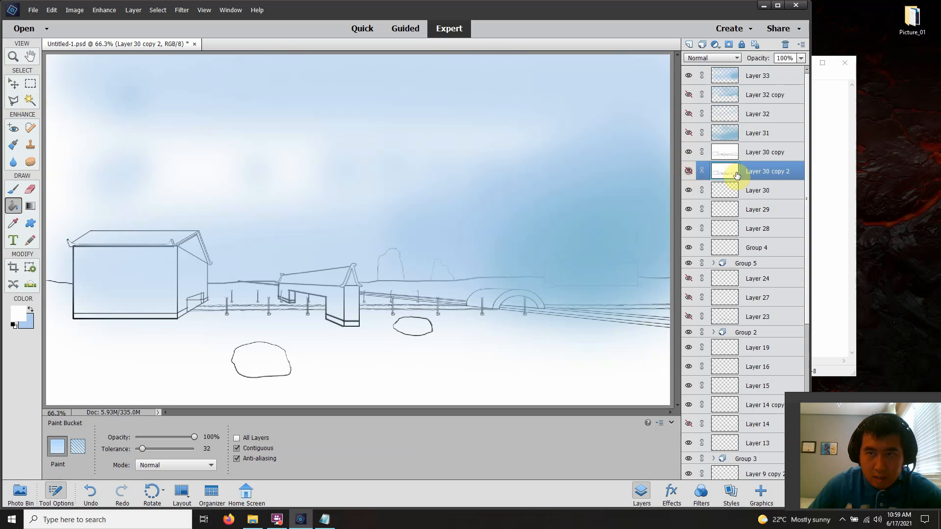
# Delete the redundant Layer 30 copy 2 from the document
pyautogui.rightClick(757, 174)
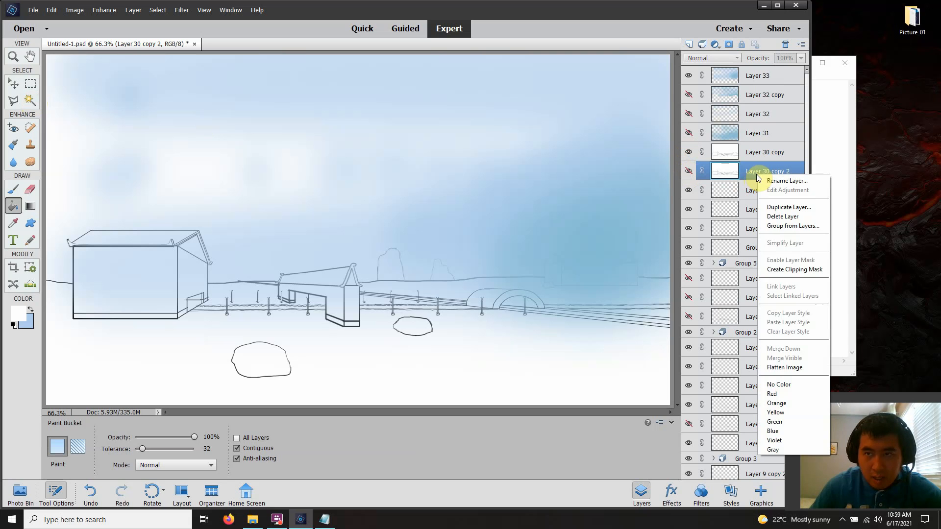
pyautogui.click(783, 219)
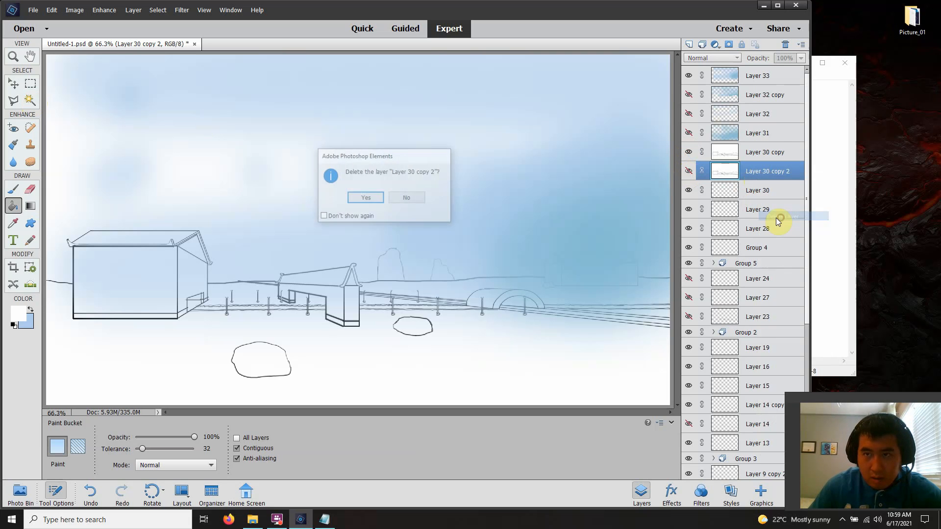
pyautogui.click(365, 198)
# Select the empty sky area above the village on Layer 30 copy with the Magic Wand
pyautogui.click(763, 155)
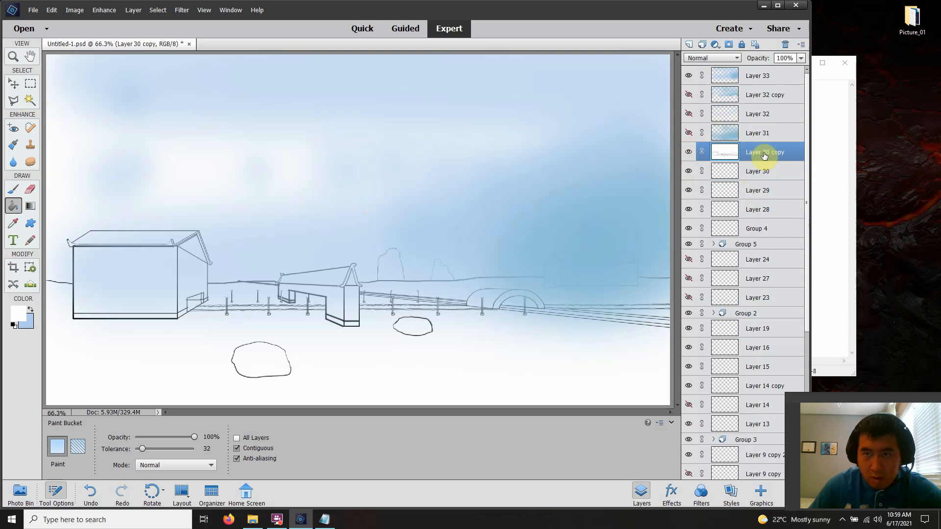
pyautogui.click(30, 100)
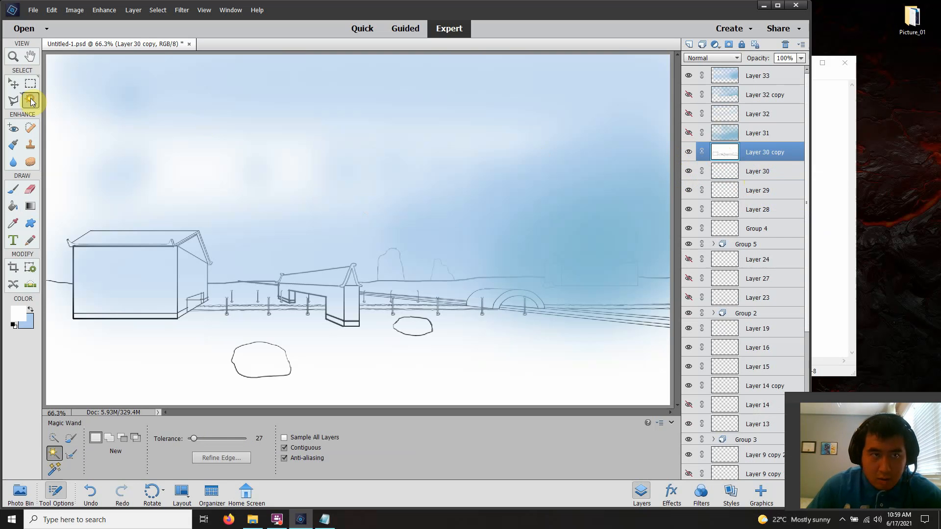
pyautogui.click(241, 174)
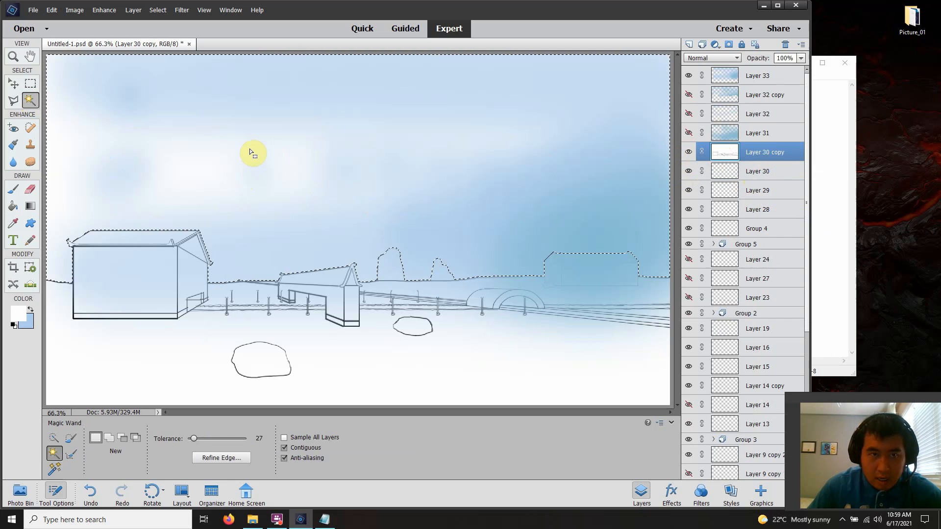
# Invert the sky selection, erase the paint outside the sky from Layer 33, and clear the selection
pyautogui.click(743, 83)
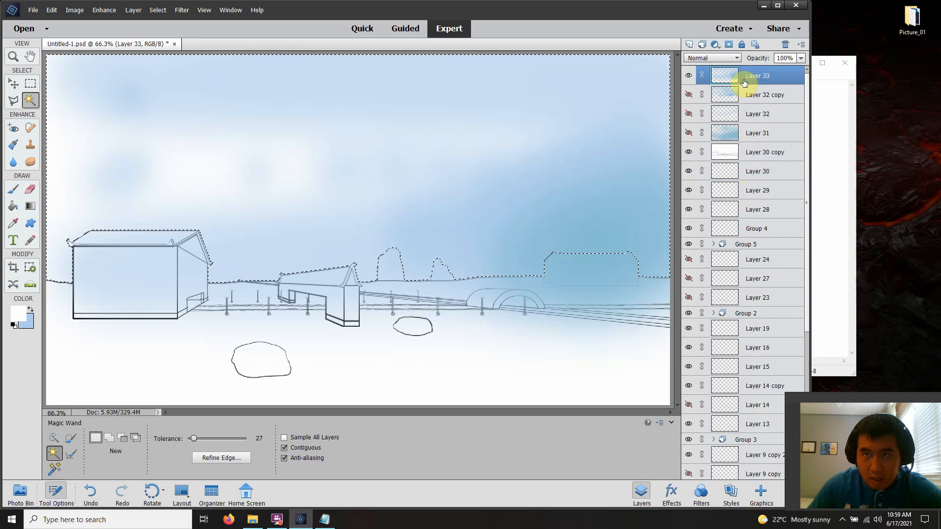
pyautogui.click(201, 11)
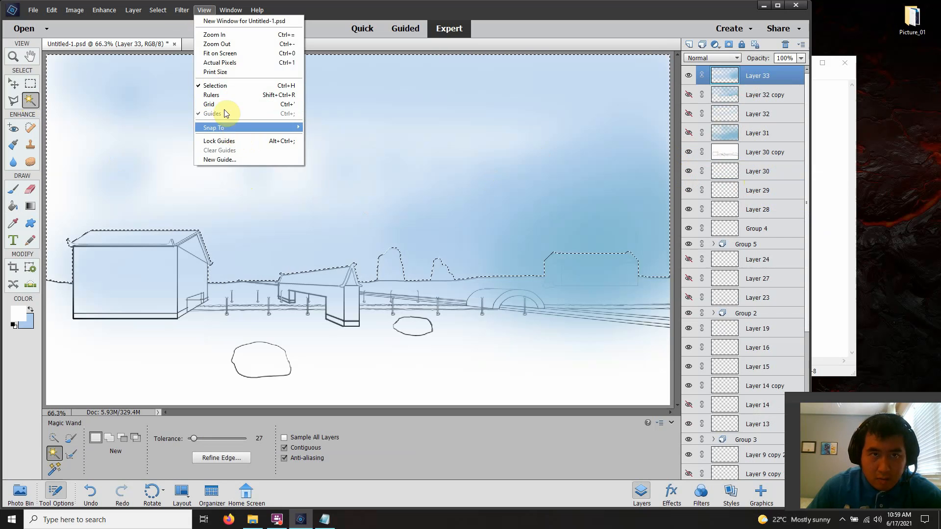
pyautogui.click(157, 10)
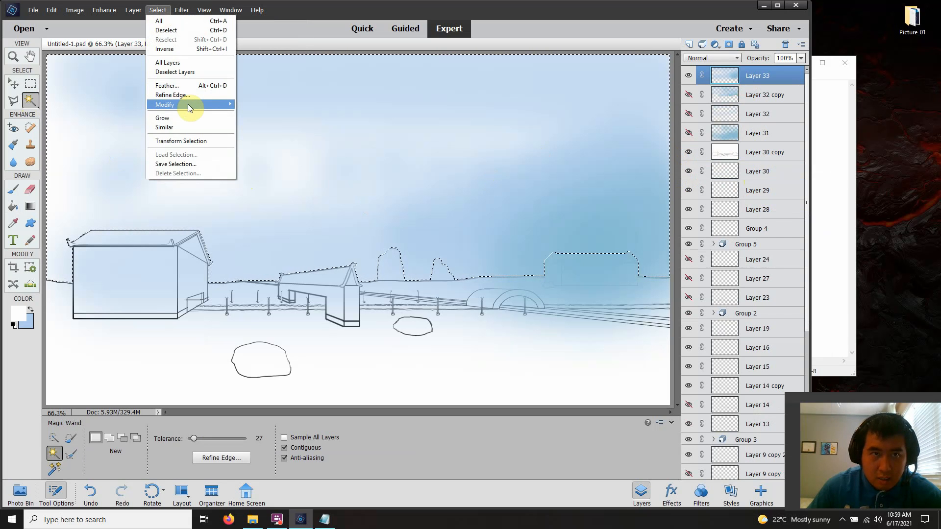
pyautogui.moveTo(191, 105)
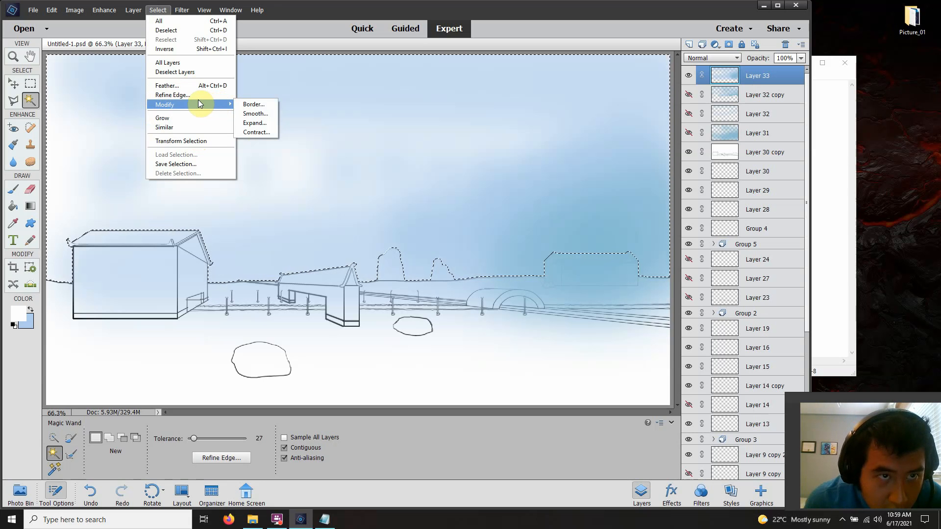
pyautogui.click(165, 49)
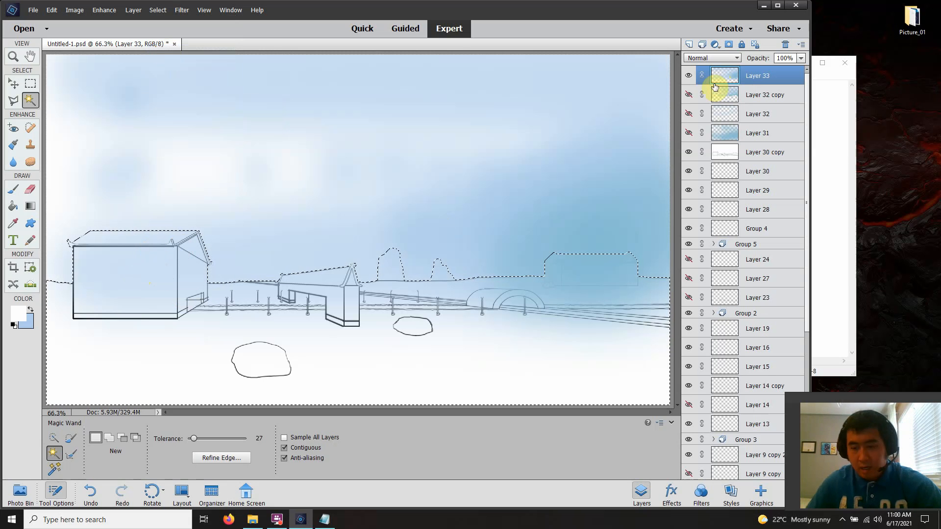
pyautogui.press('Delete')
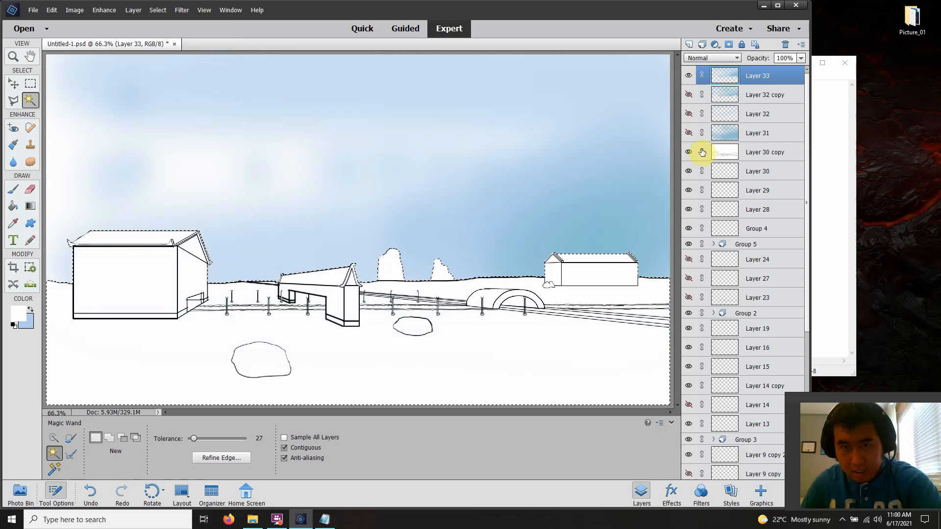
pyautogui.hotkey('ctrl', 'd')
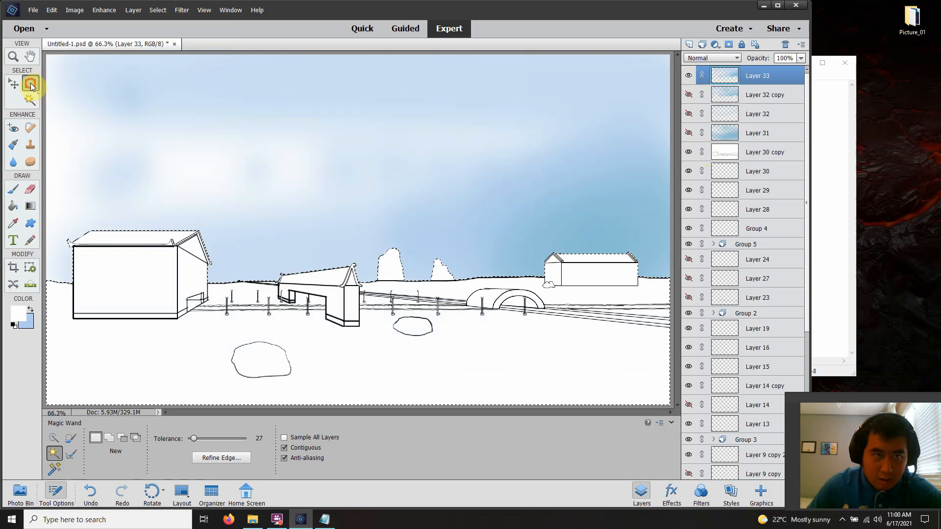
pyautogui.click(30, 83)
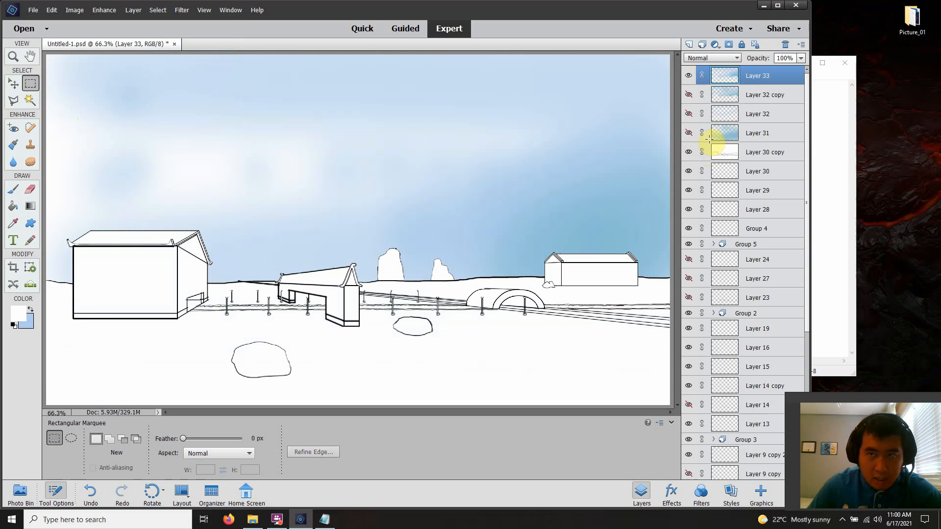
# Delete Layer 33 and show the painted sky on Layer 32 copy instead
pyautogui.rightClick(757, 77)
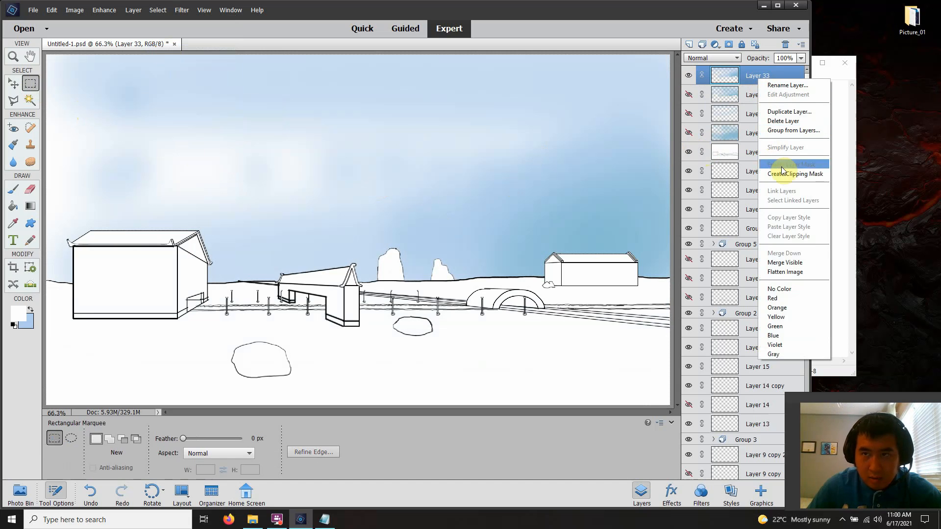
pyautogui.click(786, 121)
pyautogui.click(367, 201)
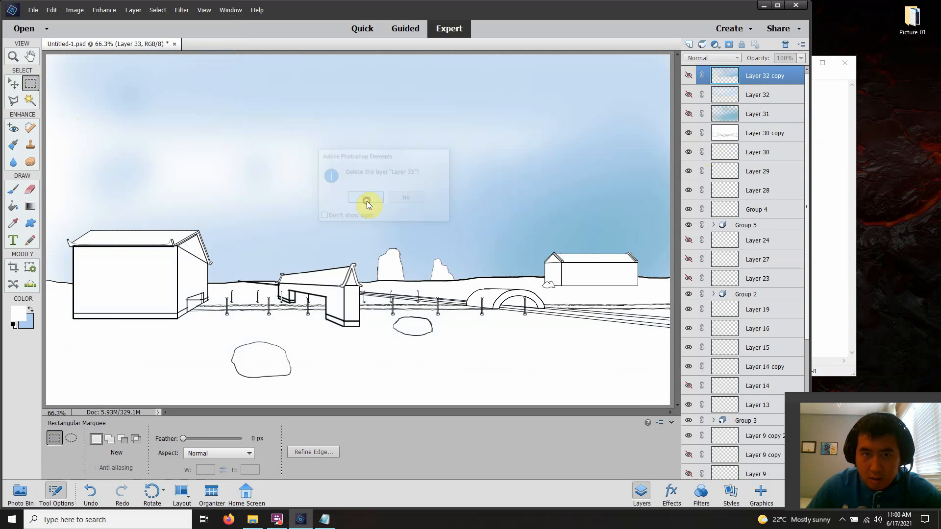
pyautogui.click(691, 77)
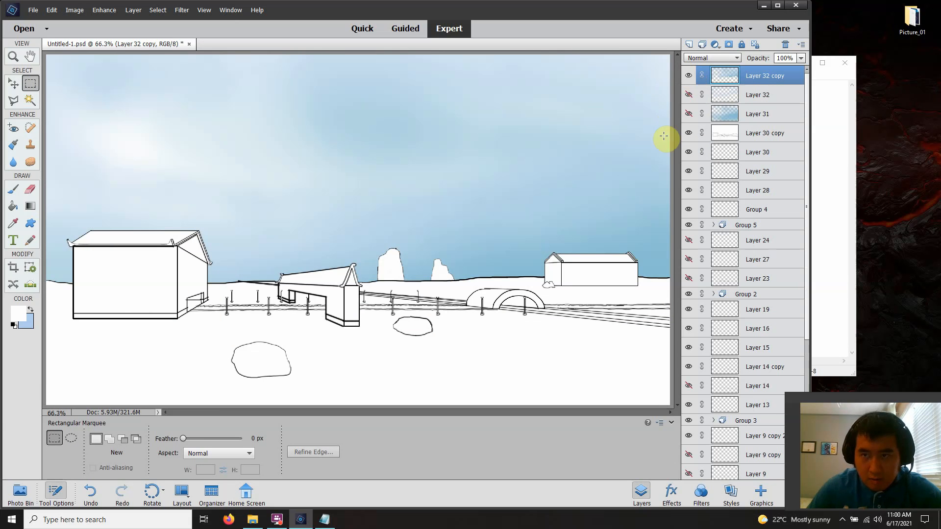
# Switch to Notepad, review the sky colour codes 85bbd2 and afcdec in the task notes, and return to the painting
pyautogui.click(827, 115)
pyautogui.click(373, 96)
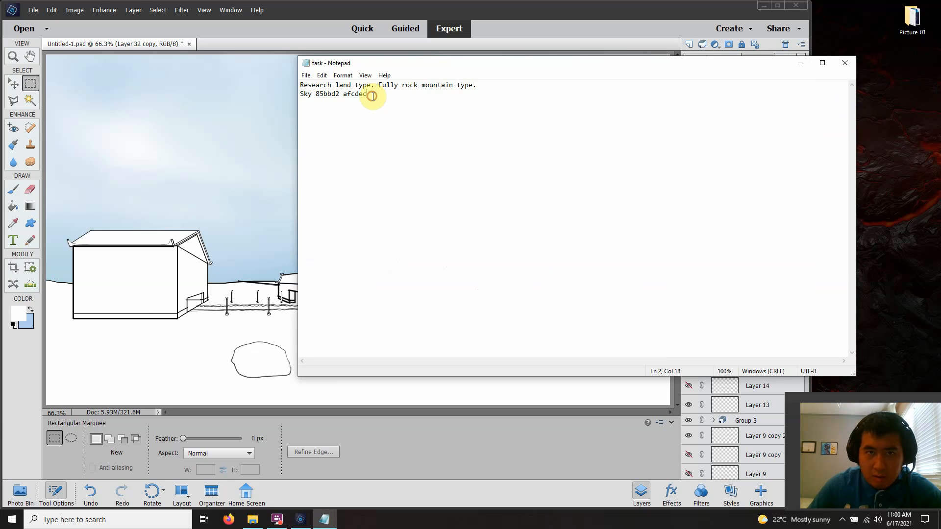
pyautogui.moveTo(372, 96); pyautogui.dragTo(305, 94)
pyautogui.moveTo(374, 94); pyautogui.dragTo(316, 93)
pyautogui.click(3, 395)
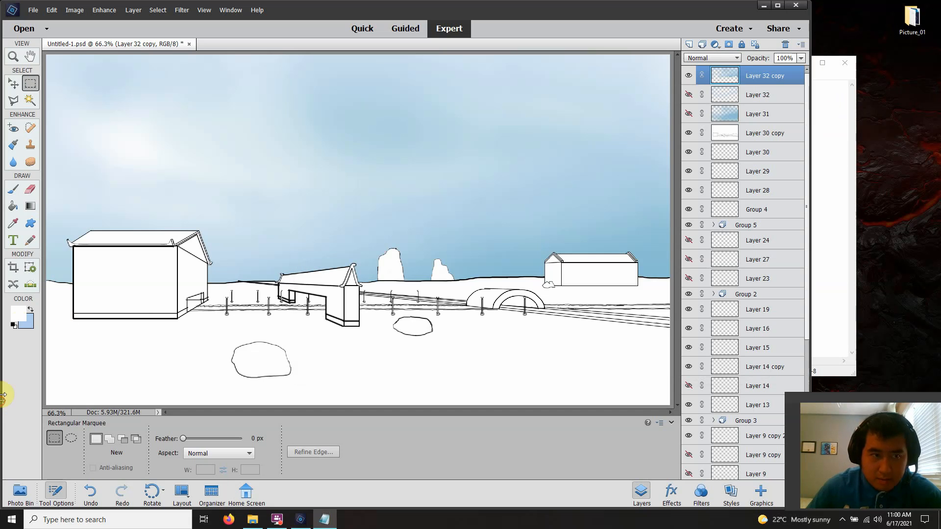
# Set the foreground colour to black (000000) and return to the Rectangular Marquee tool
pyautogui.click(30, 309)
pyautogui.click(19, 313)
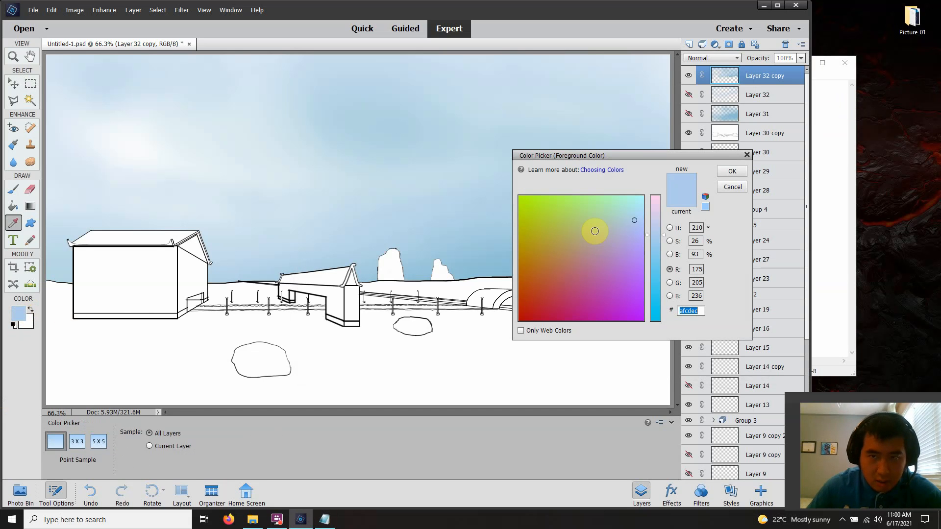
pyautogui.moveTo(589, 258); pyautogui.dragTo(376, 358)
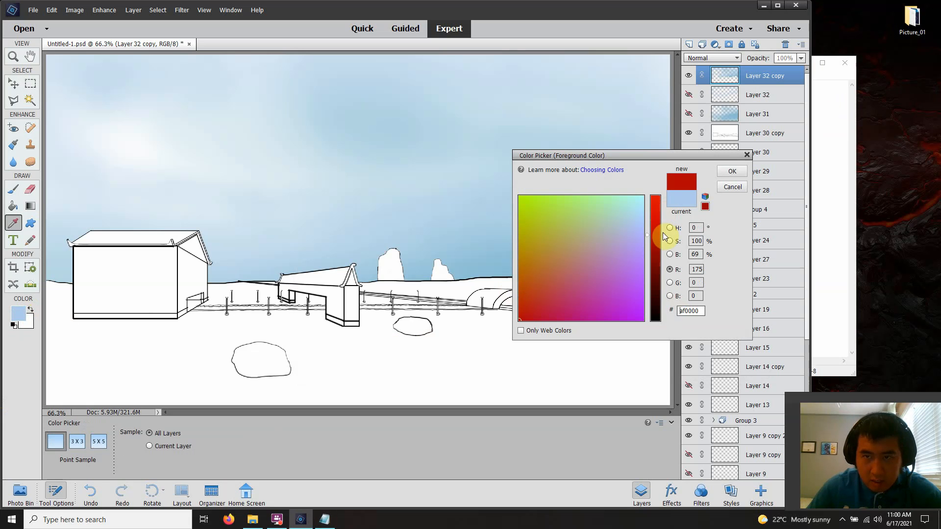
pyautogui.moveTo(664, 238); pyautogui.dragTo(657, 319)
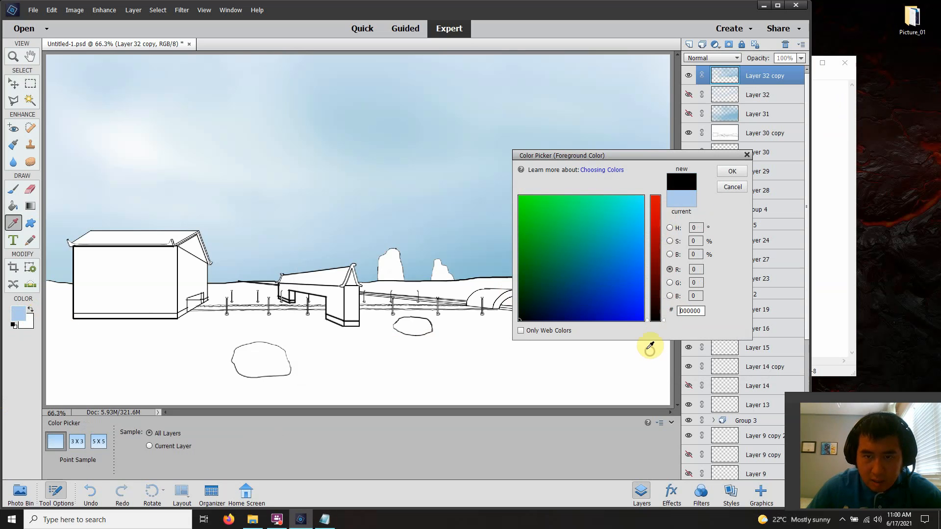
pyautogui.click(732, 173)
pyautogui.press('m')
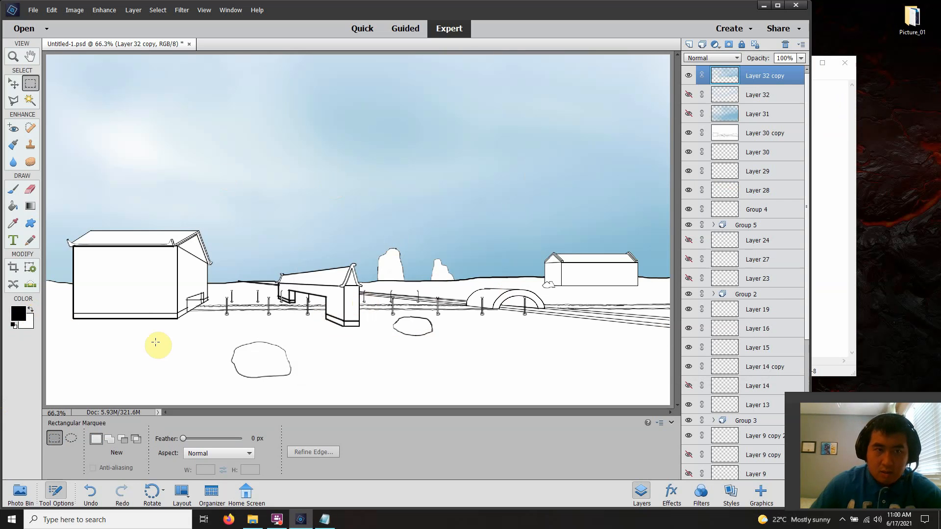
# Save the painting as Untitled-1 in Photoshop format in the Picture_01 folder, replacing the existing file
pyautogui.click(34, 11)
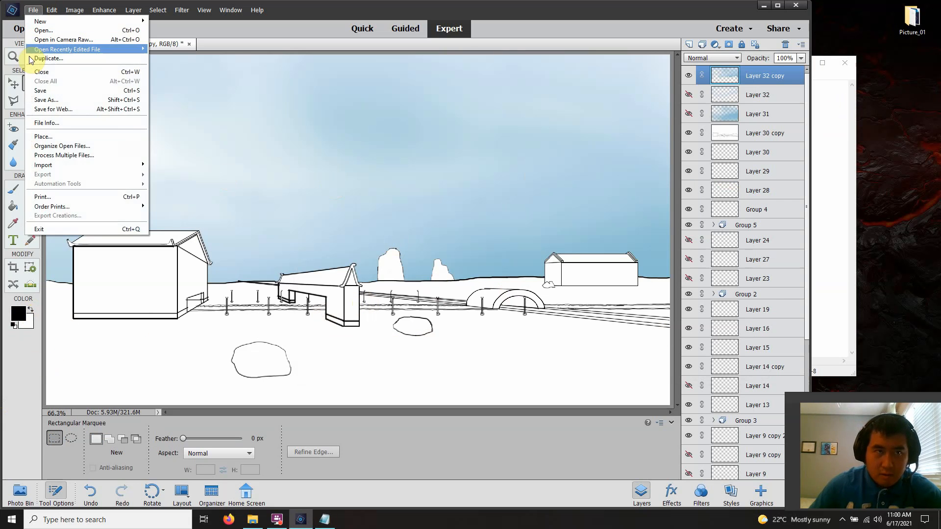
pyautogui.click(39, 90)
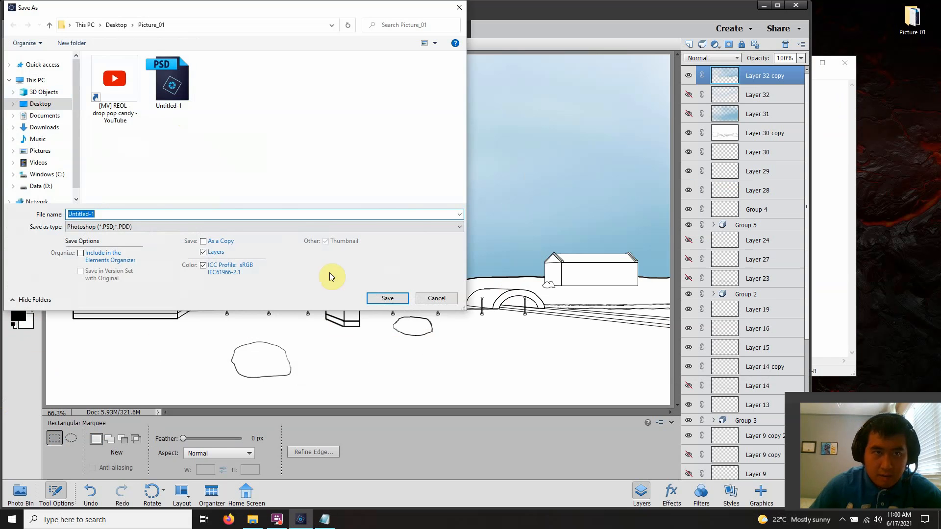
pyautogui.click(387, 297)
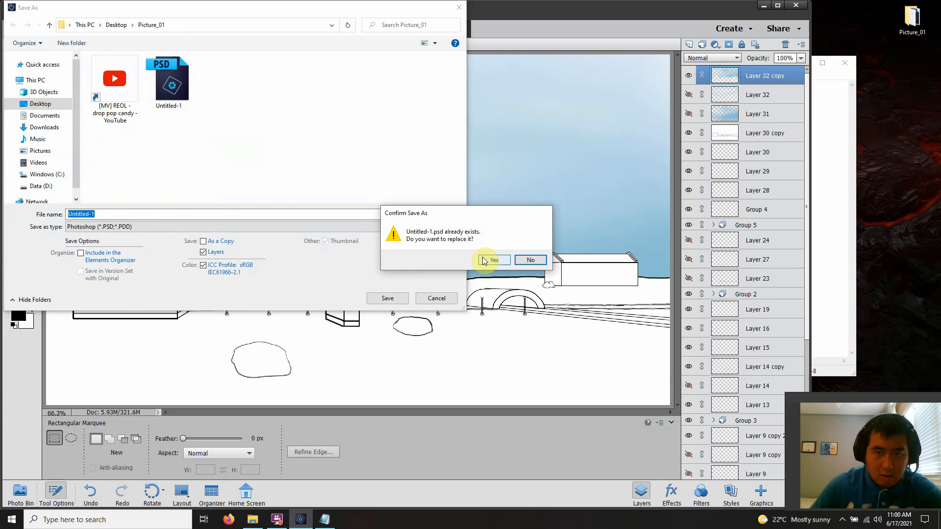
pyautogui.click(486, 260)
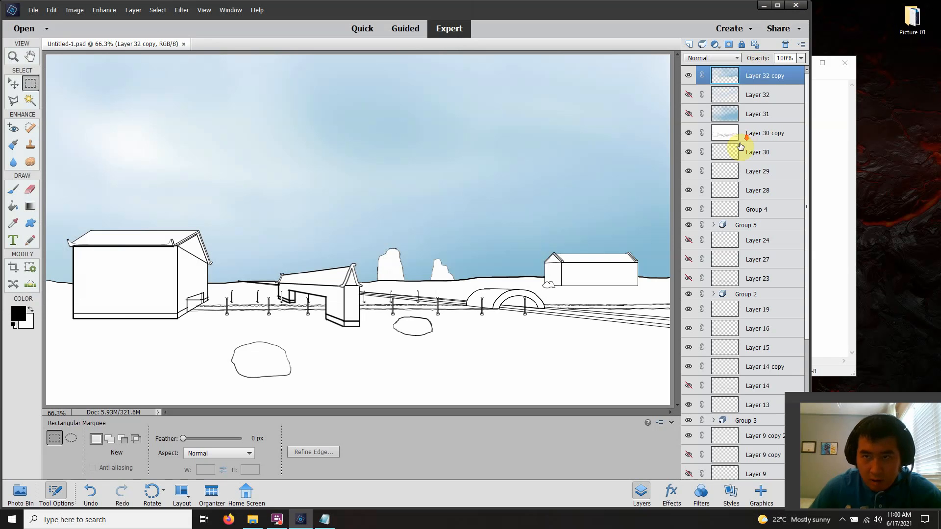
# Hide Layer 30 copy so that Layer 3 serves as the white backing, and save the file
pyautogui.scroll(-4, 742, 140)
pyautogui.scroll(4, 730, 147)
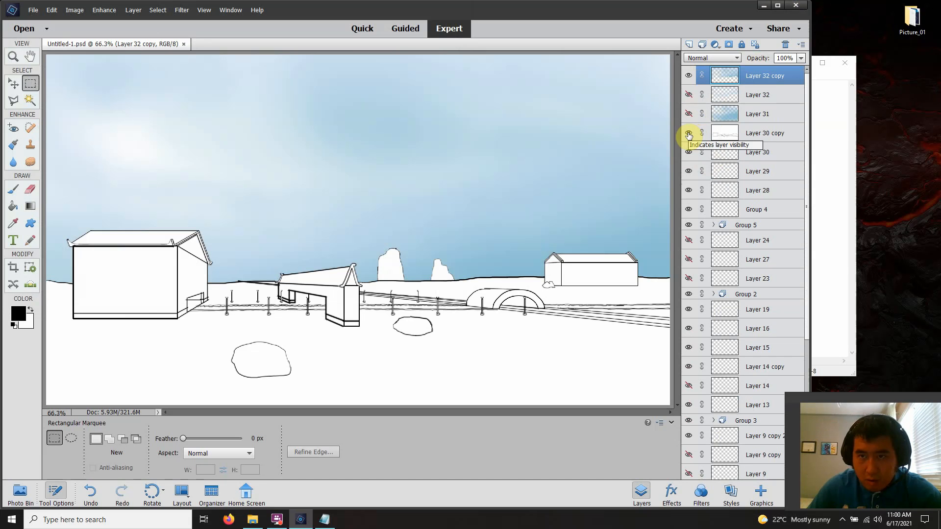
pyautogui.click(688, 133)
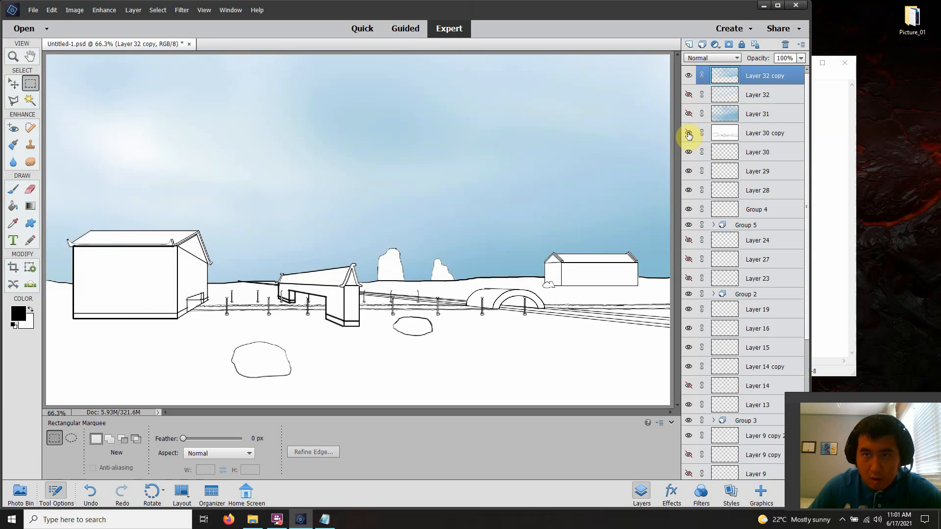
pyautogui.scroll(-5, 718, 157)
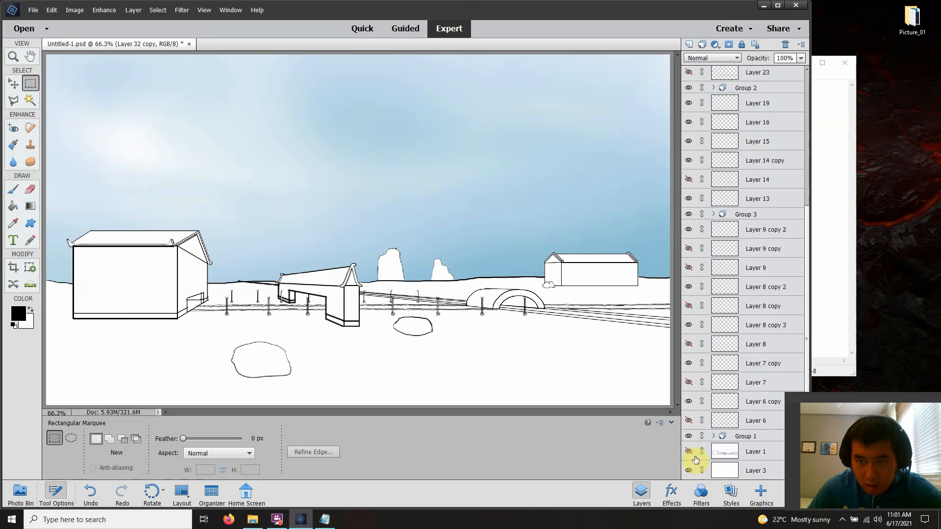
pyautogui.click(689, 471)
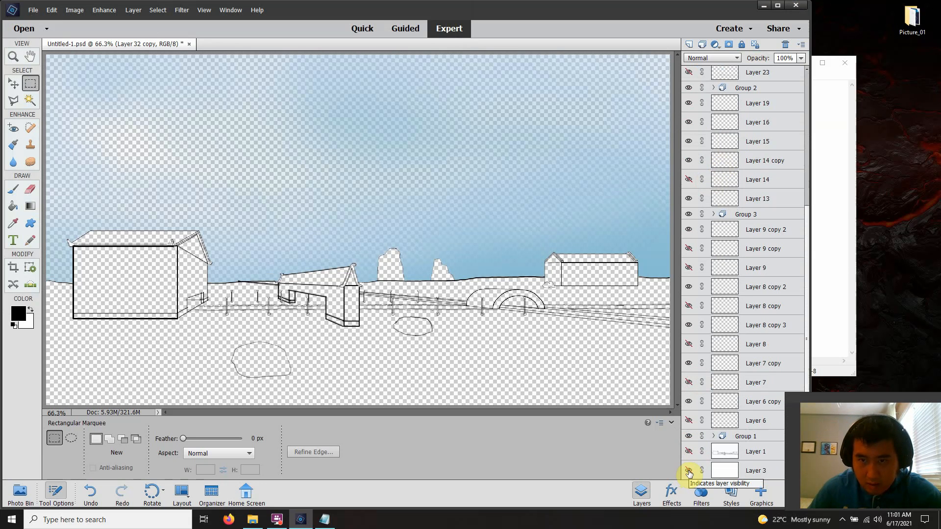
pyautogui.click(688, 471)
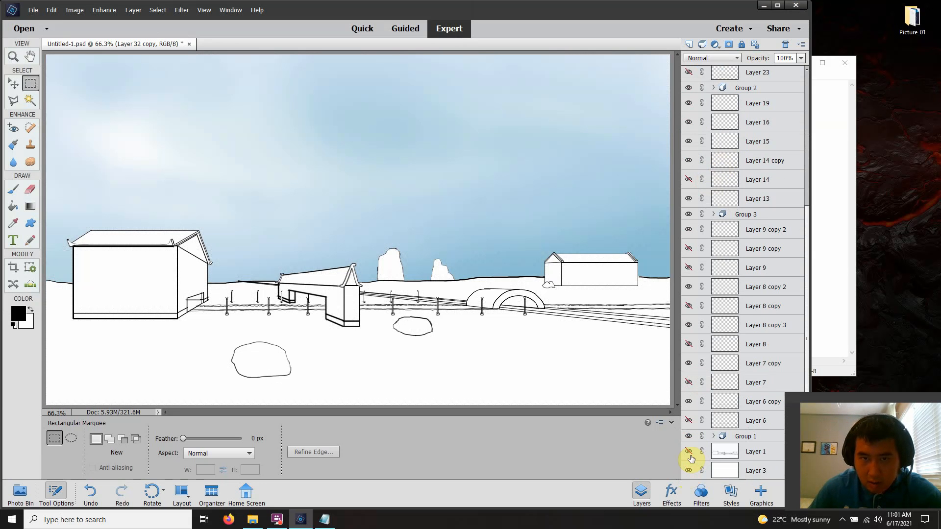
pyautogui.scroll(5, 699, 343)
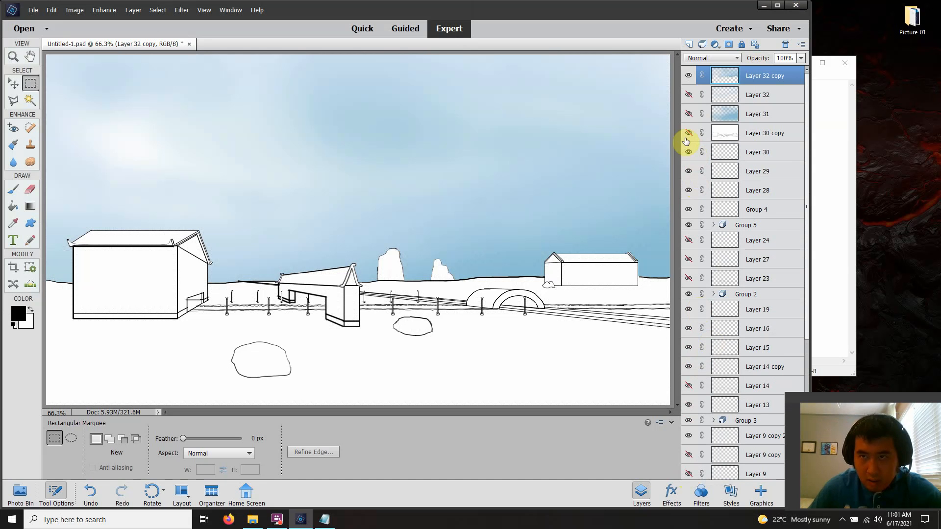
pyautogui.click(32, 10)
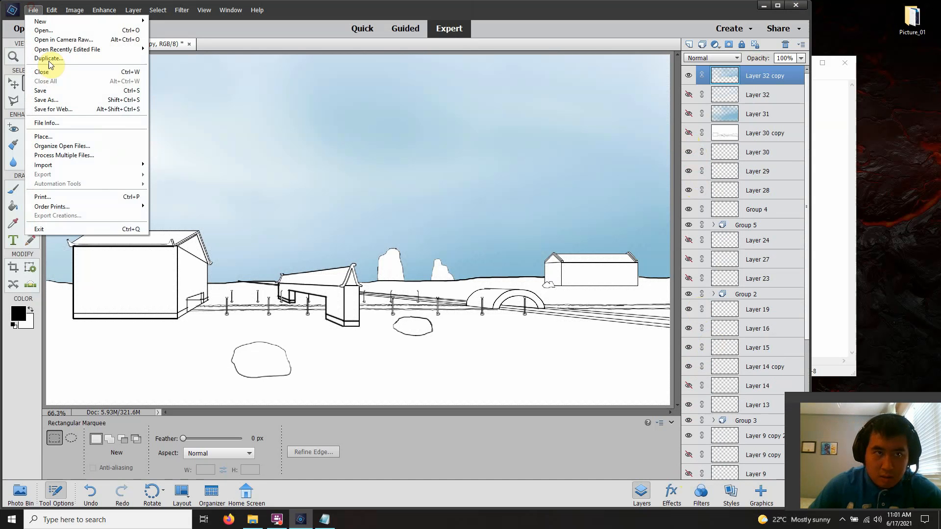
pyautogui.click(48, 92)
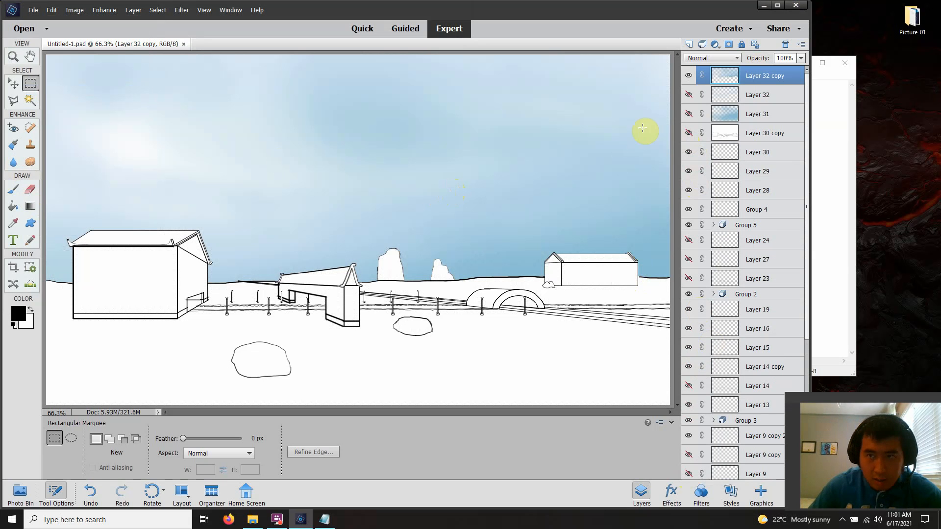
# Check which line art Layer 30, Layer 28, Group 5 and Layer 19 hold by briefly toggling their visibility
pyautogui.click(689, 153)
pyautogui.click(689, 153)
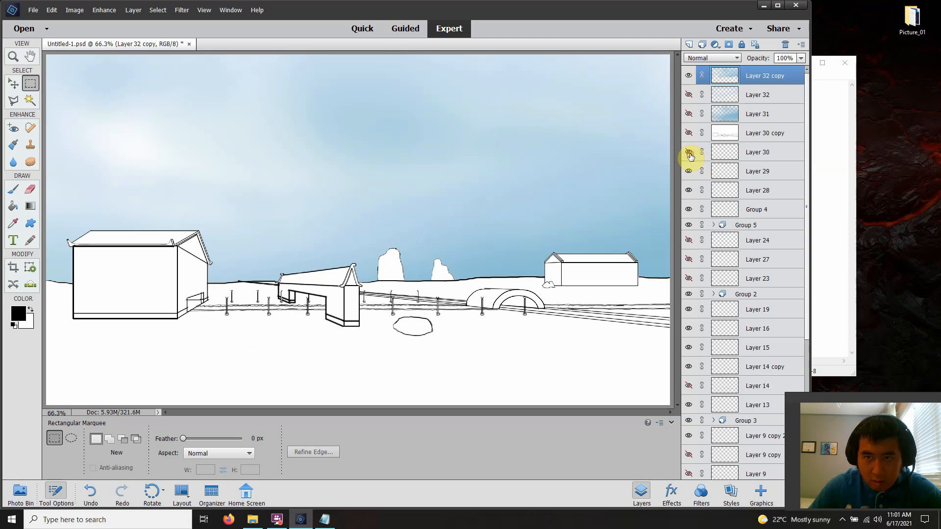
pyautogui.click(689, 190)
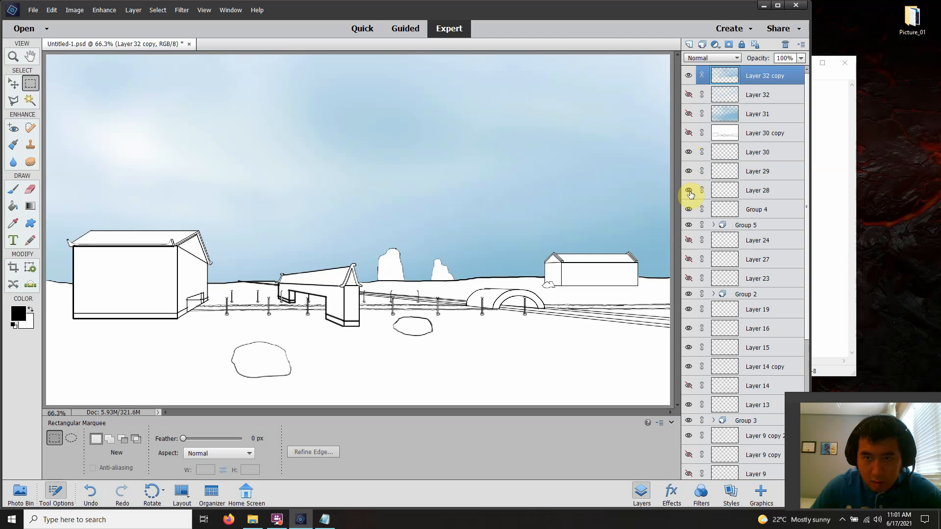
pyautogui.click(688, 226)
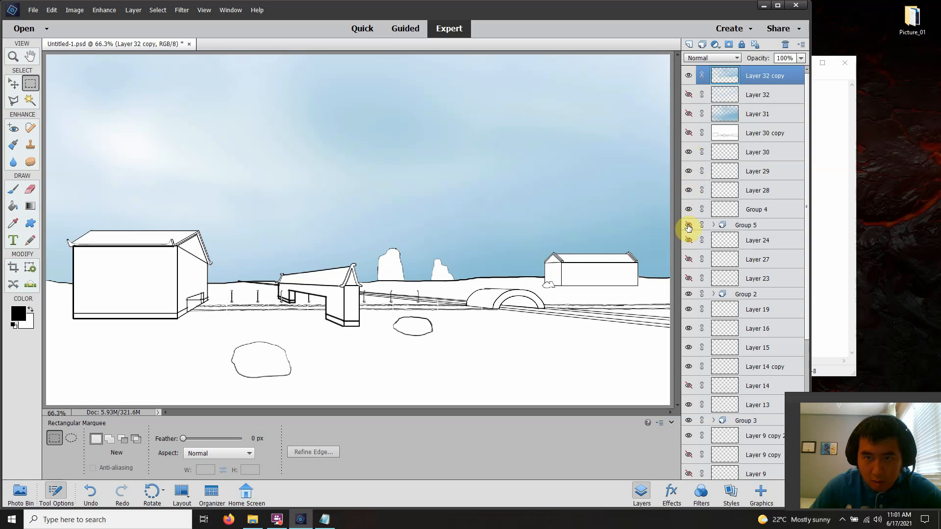
pyautogui.click(688, 226)
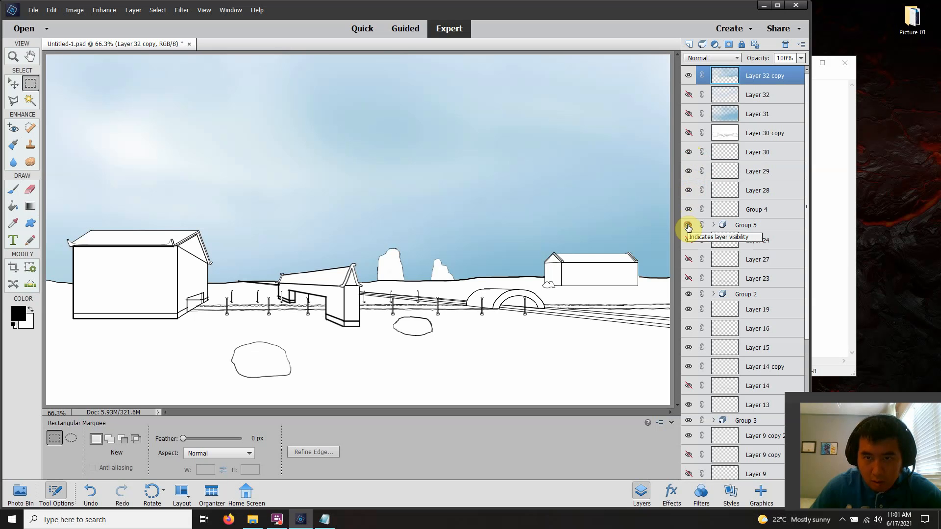
pyautogui.click(687, 309)
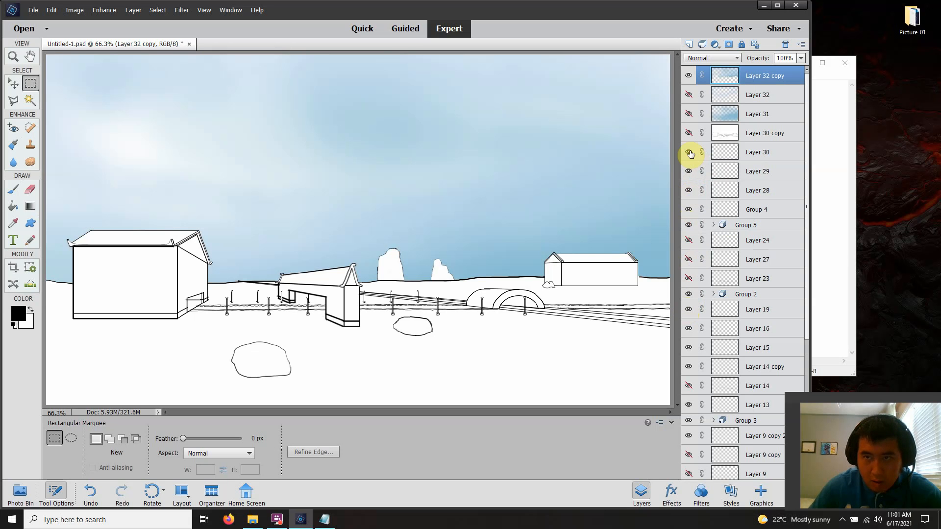
# Hide Layer 3, show Layer 30 copy as the white backing instead, and make Layer 30 copy the active layer
pyautogui.scroll(-5, 716, 162)
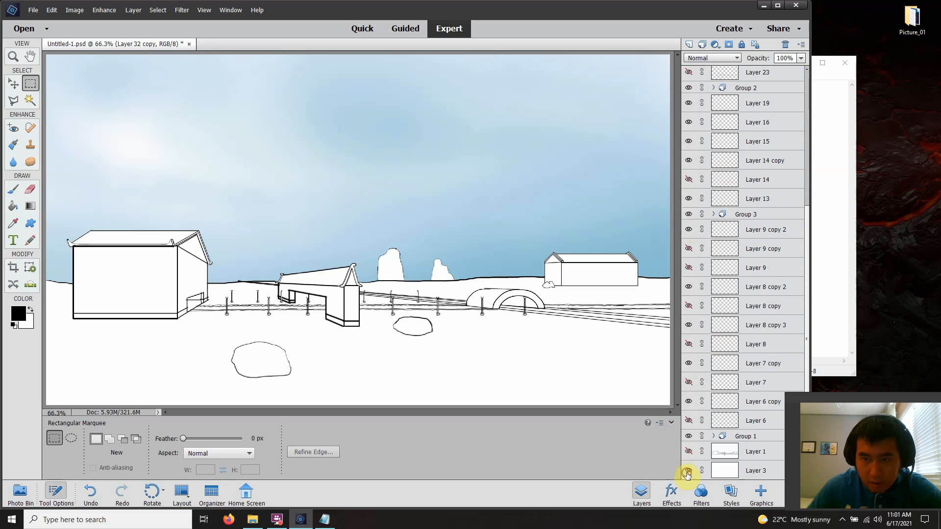
pyautogui.click(687, 472)
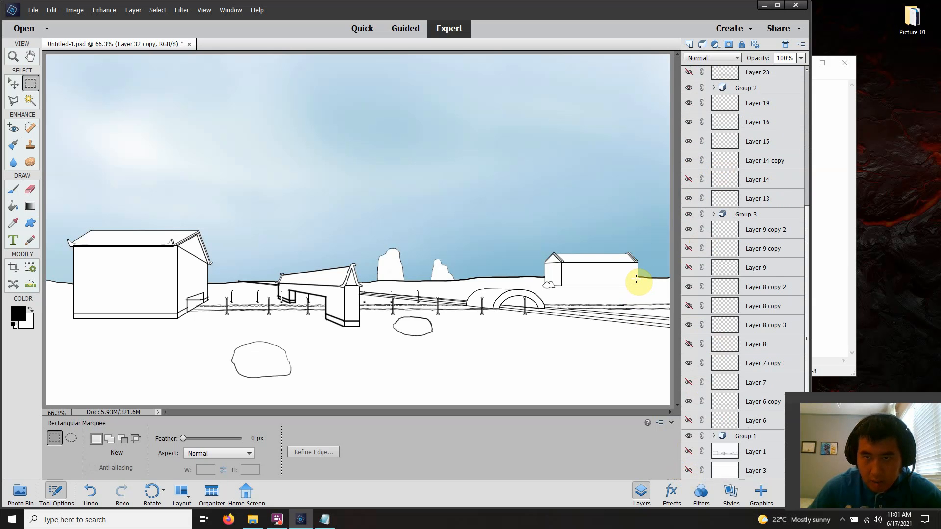
pyautogui.scroll(1, 784, 193)
pyautogui.scroll(5, 768, 192)
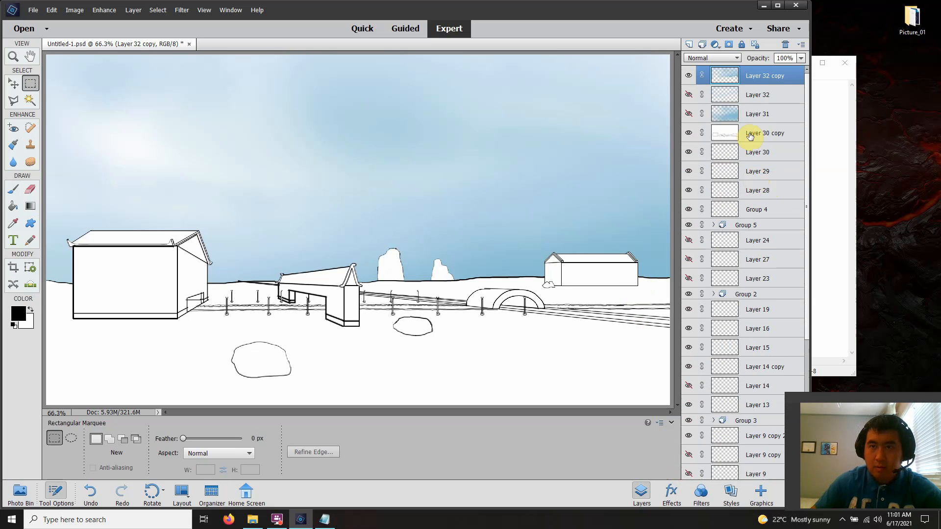
pyautogui.click(740, 139)
pyautogui.scroll(-5, 749, 161)
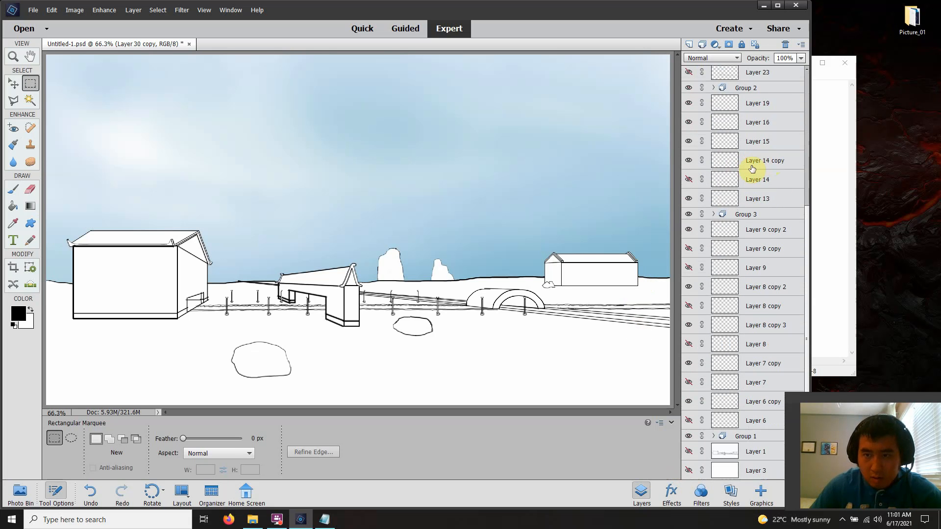
pyautogui.scroll(5, 742, 180)
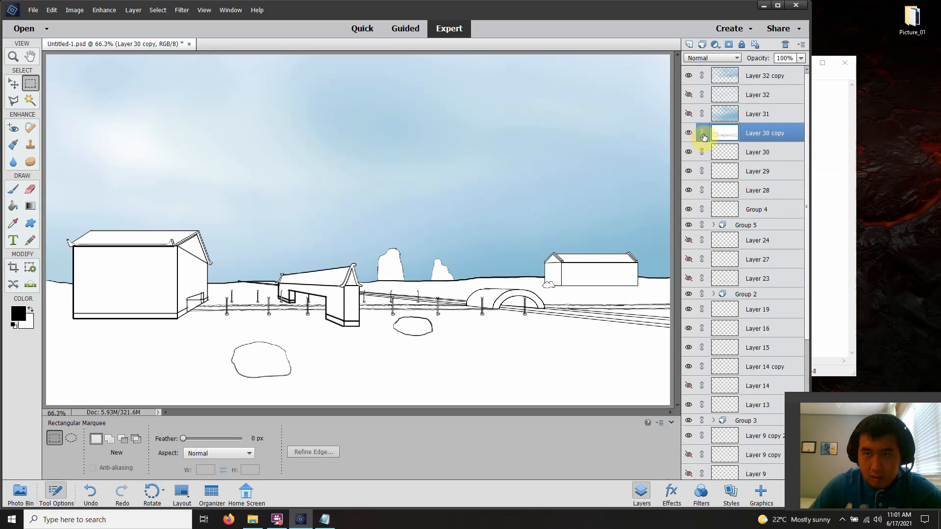
# Save the file with the updated layer visibility and maximize the editor window
pyautogui.click(33, 10)
pyautogui.click(41, 90)
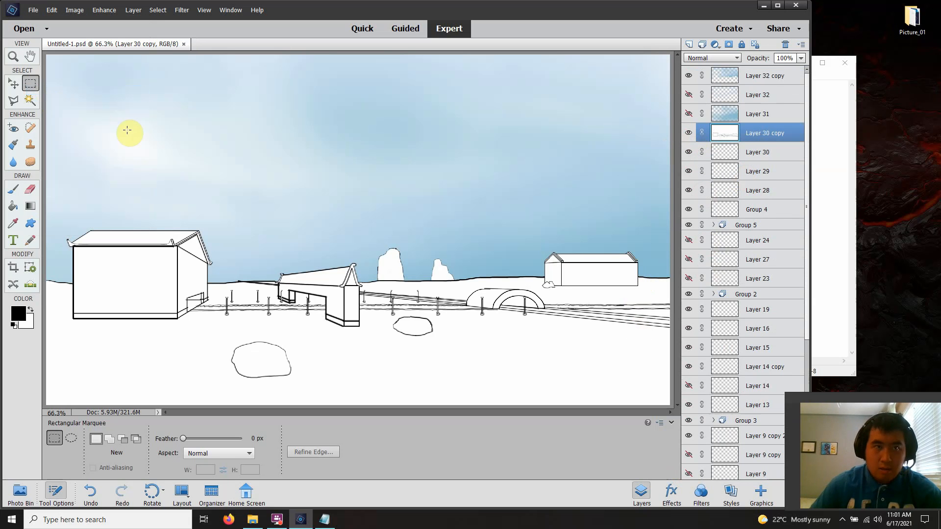
pyautogui.click(776, 6)
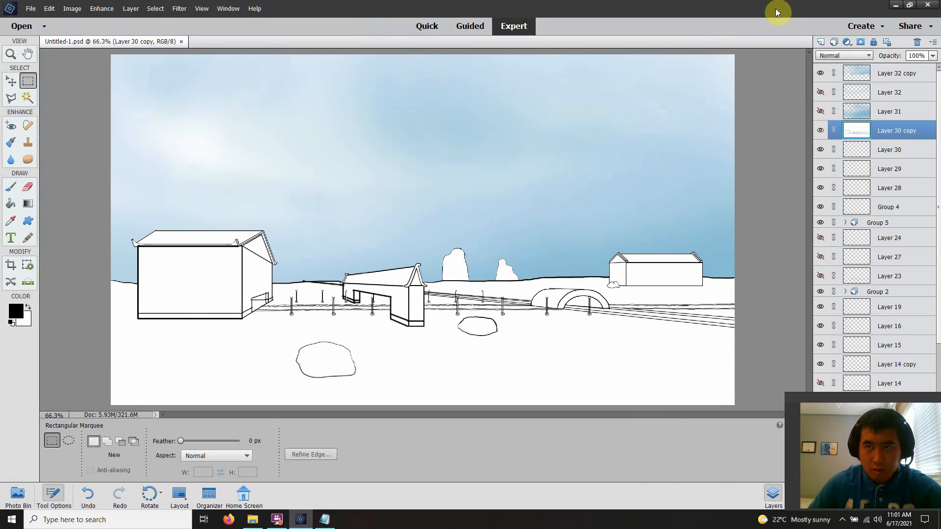